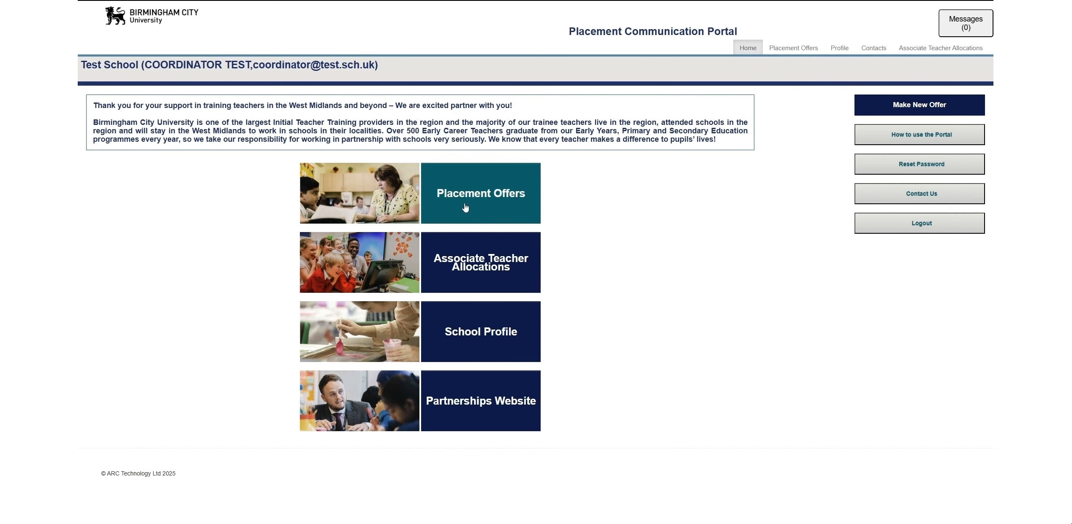
- Create a new 2025/2026 placement offer and start adding an Autumn offer, consulting the Offers Scenario #1 image
left_click(465, 206)
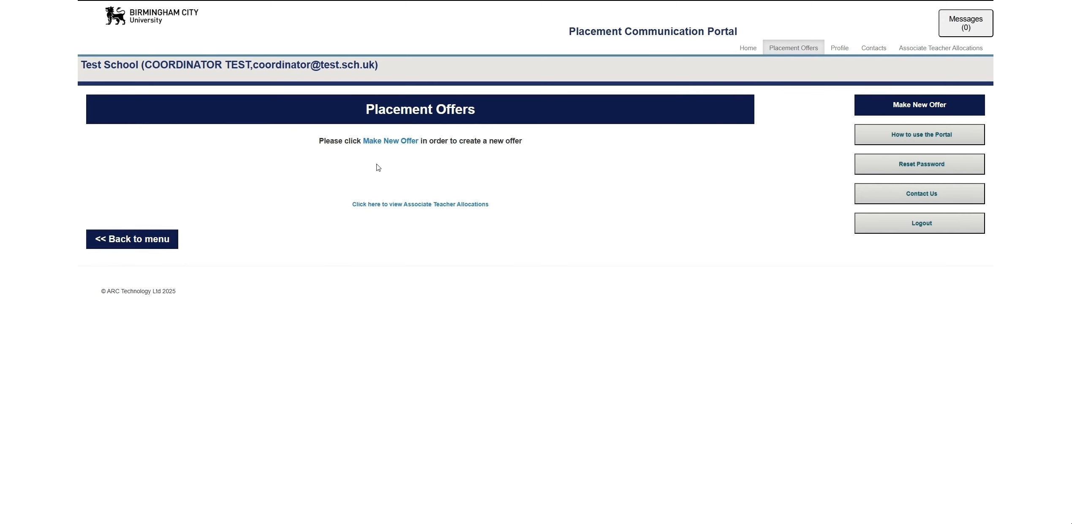
left_click(389, 143)
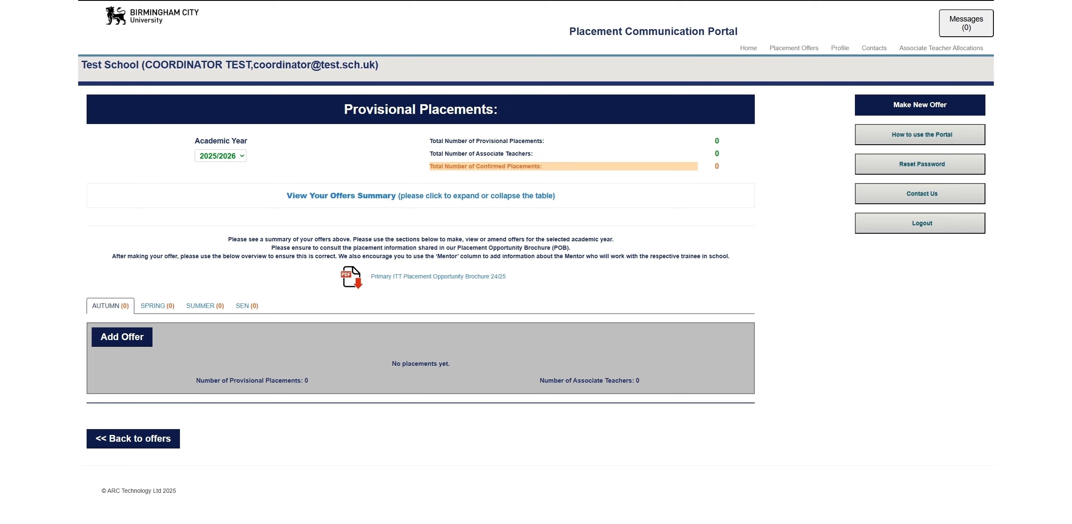
key("alt+Tab")
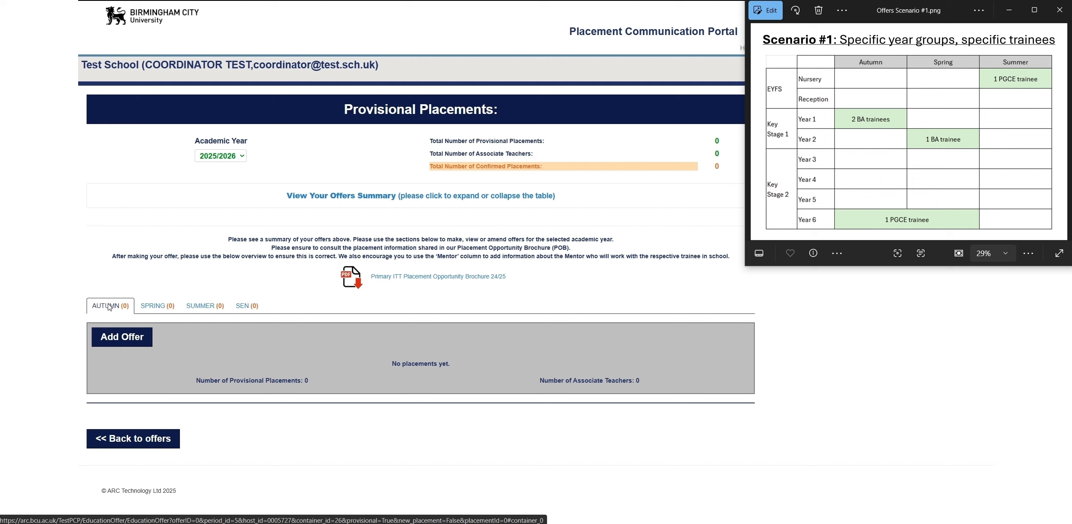
left_click(124, 336)
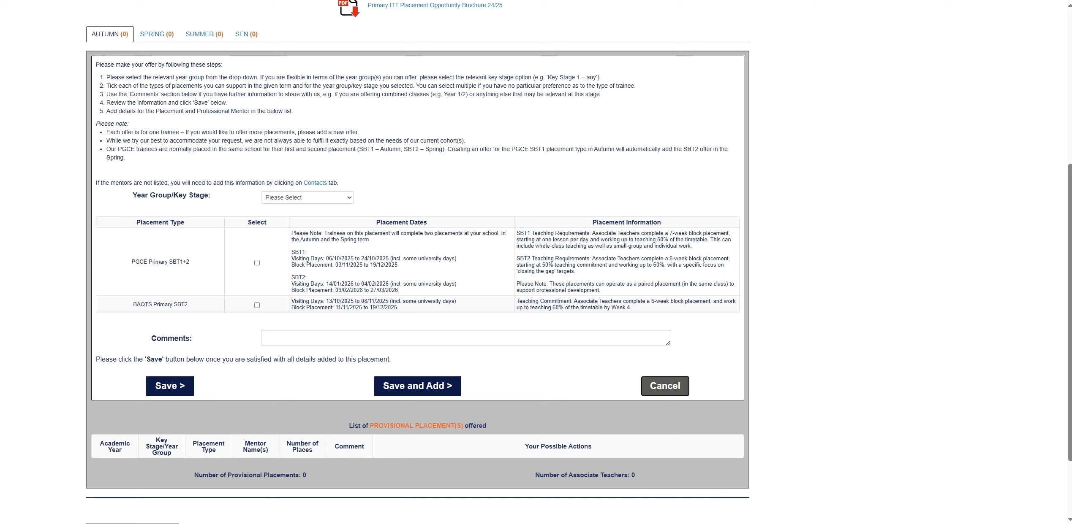
left_click(144, 523)
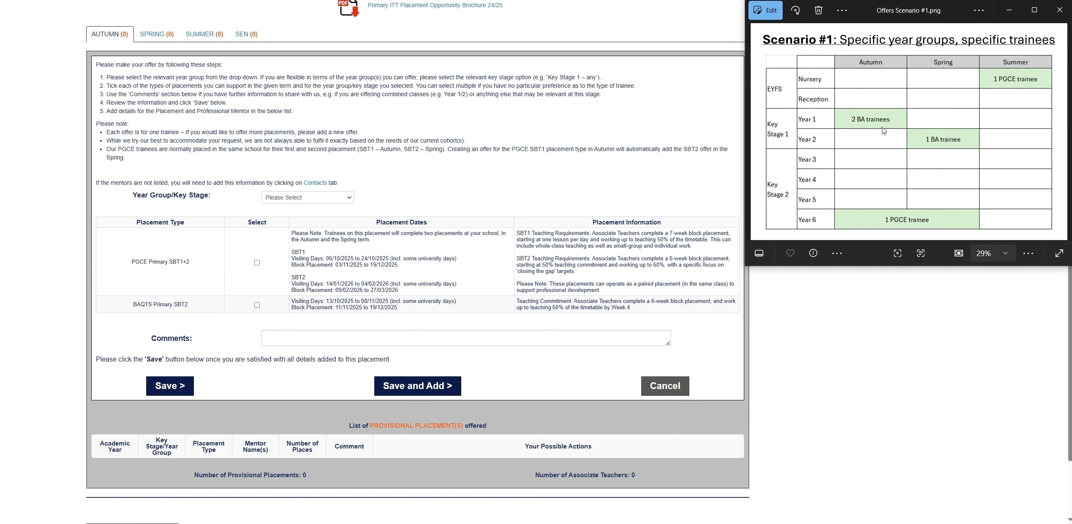
- Set the Autumn offer's year group to KEY STAGE 1 - YR 1
left_click(315, 201)
key("Down")
key("Down")
key("Down")
key("Down")
key("Return")
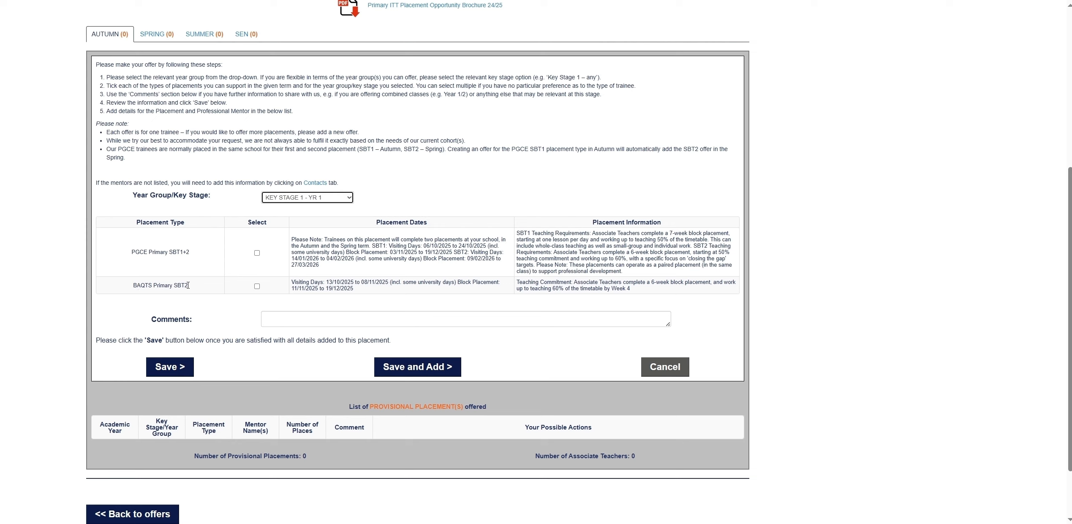
- Choose the BAQTS Primary SBT2 placement, enter "comment" in the comments, and save the offer with the form ready for another one
left_click_drag(133, 252, 198, 256)
left_click(198, 256)
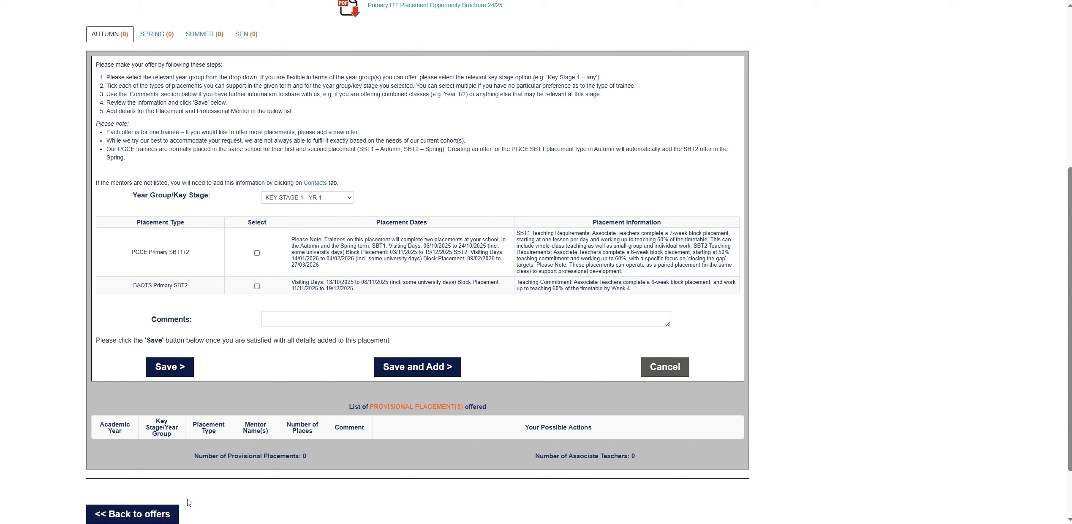
left_click(211, 523)
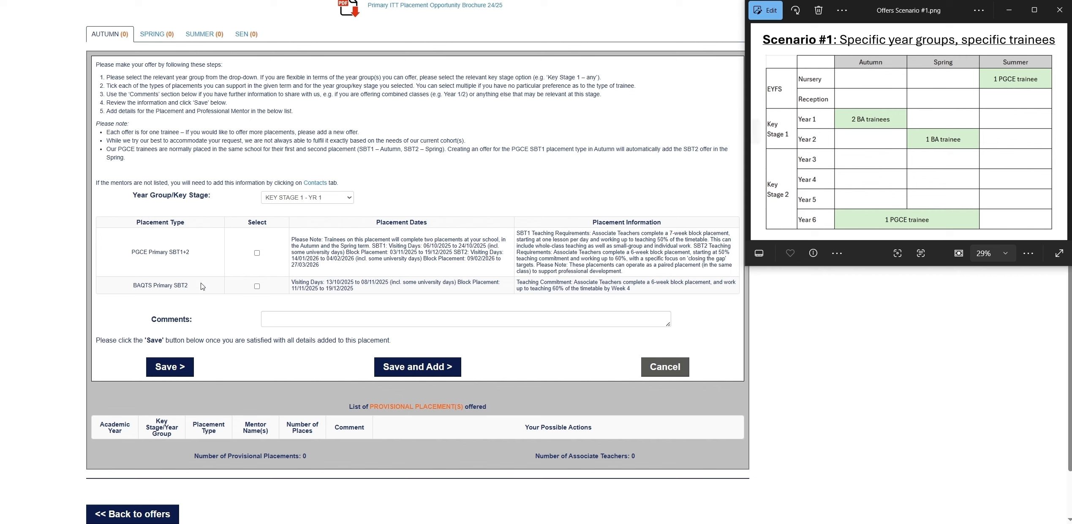
left_click(257, 287)
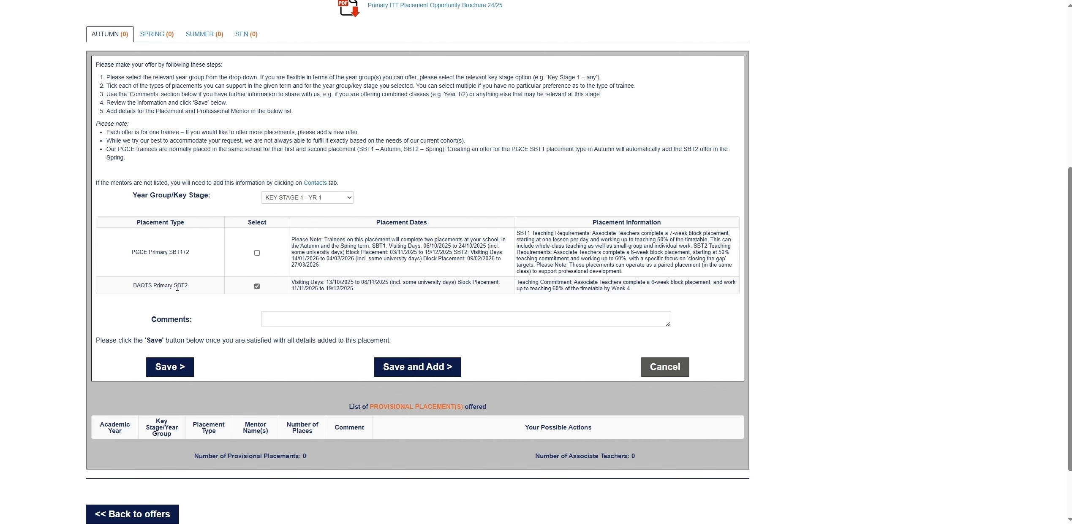
left_click(308, 321)
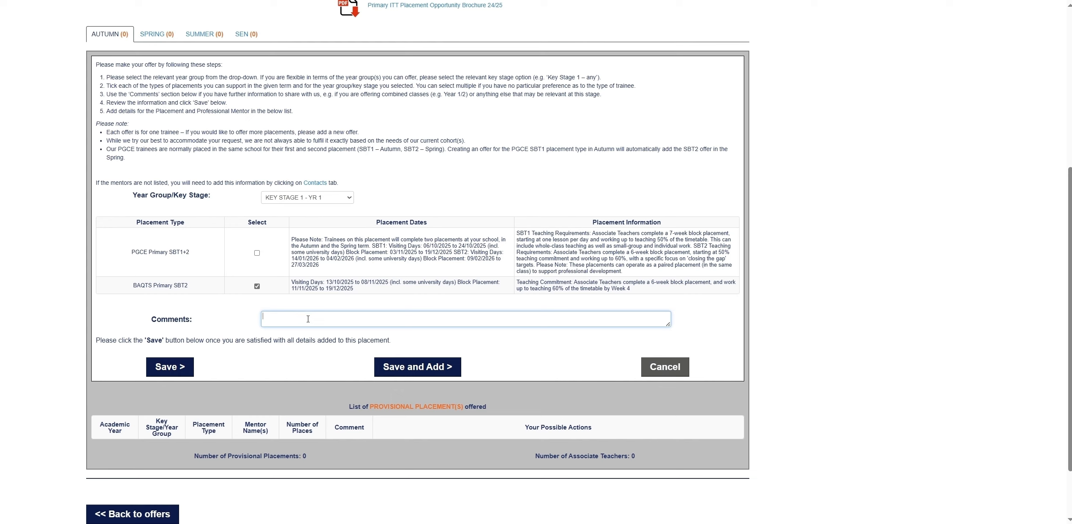
type("comment")
left_click(401, 367)
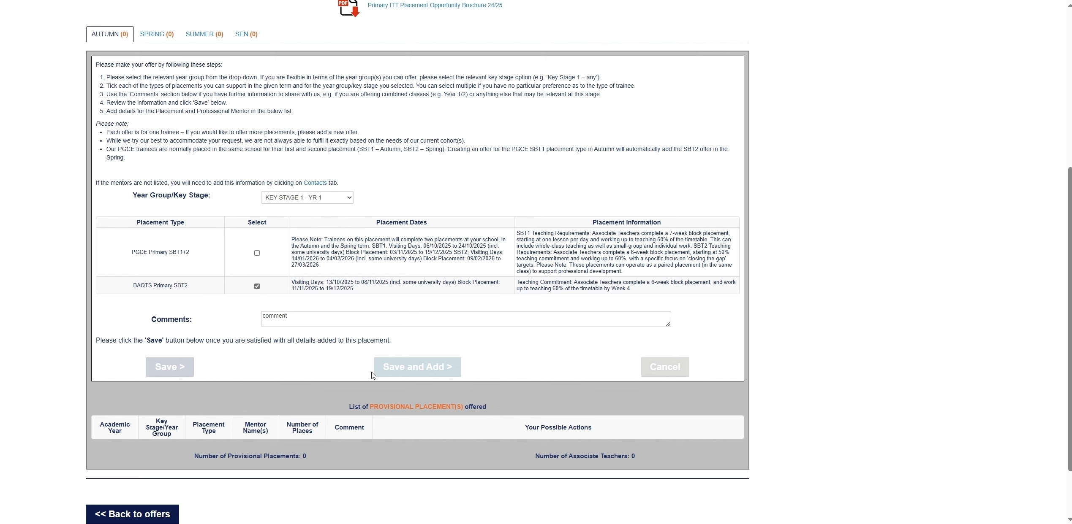
- Review the saved Year 1 offer in the provisional placements list against the scenario and view its comment
key("alt+Tab")
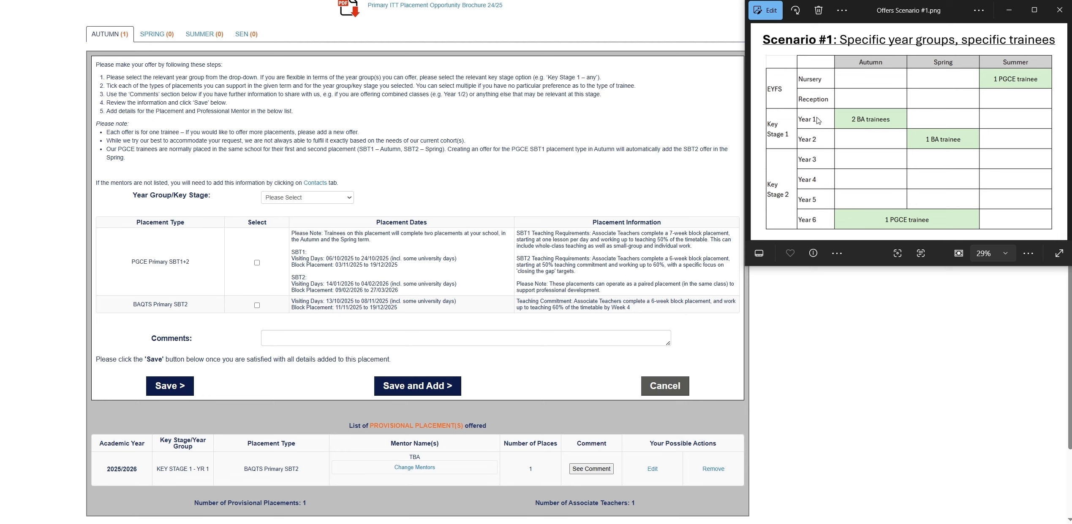
left_click(396, 183)
scroll(252, 365, "down", 3)
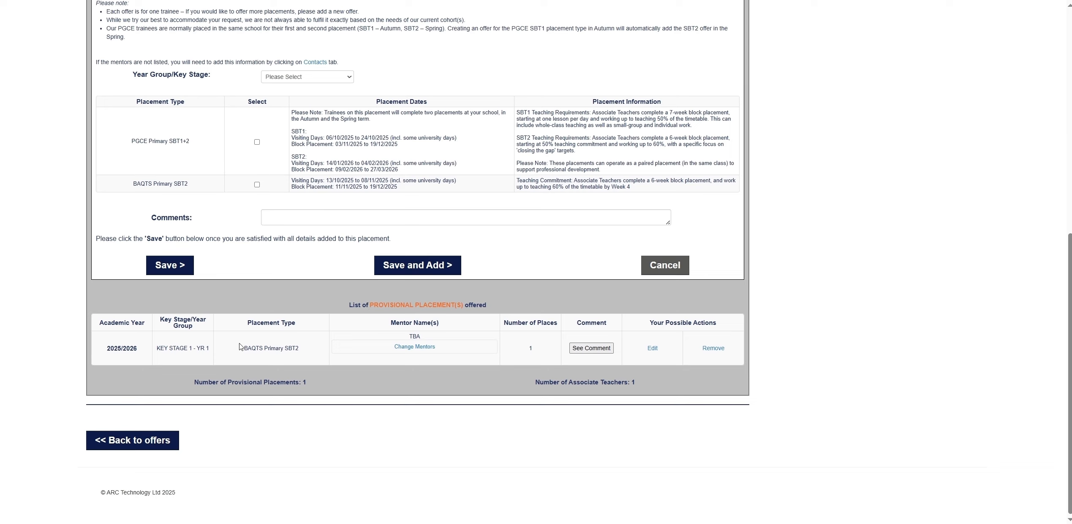
left_click_drag(244, 349, 309, 352)
left_click(530, 358)
left_click(591, 348)
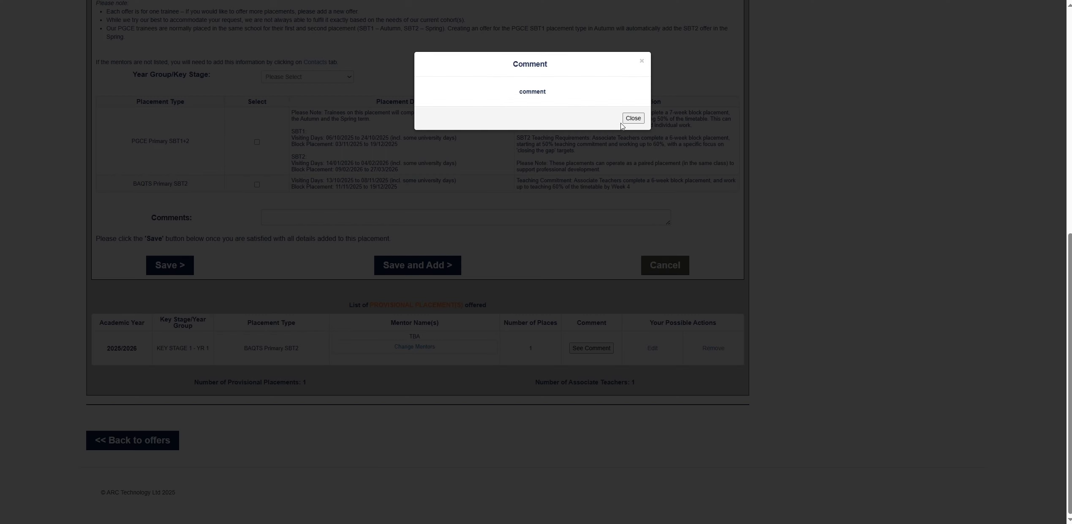
left_click(634, 118)
- Add and save a second Autumn offer for KEY STAGE 1 - YR 1 with the BAQTS Primary SBT2 placement
scroll(447, 156, "up", 3)
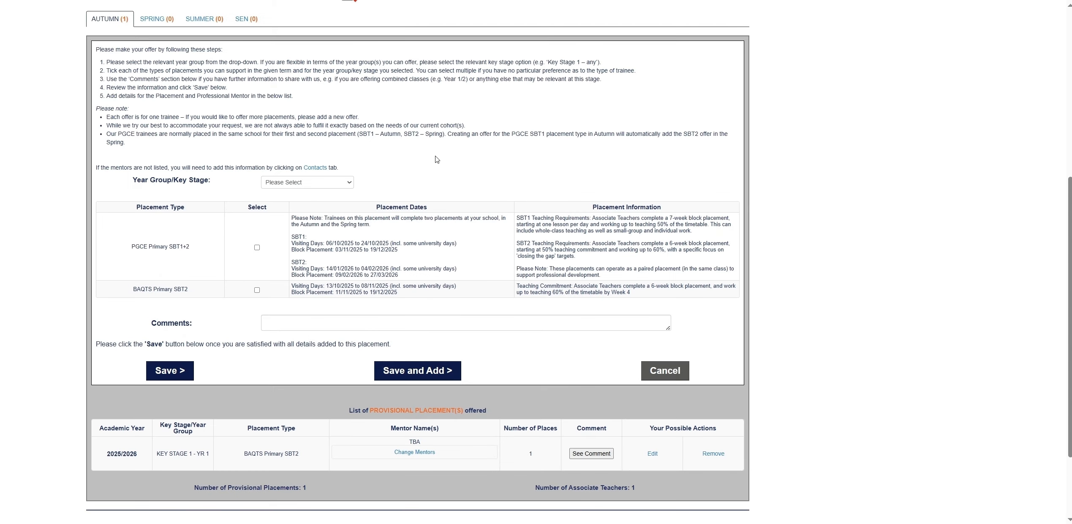
left_click(316, 182)
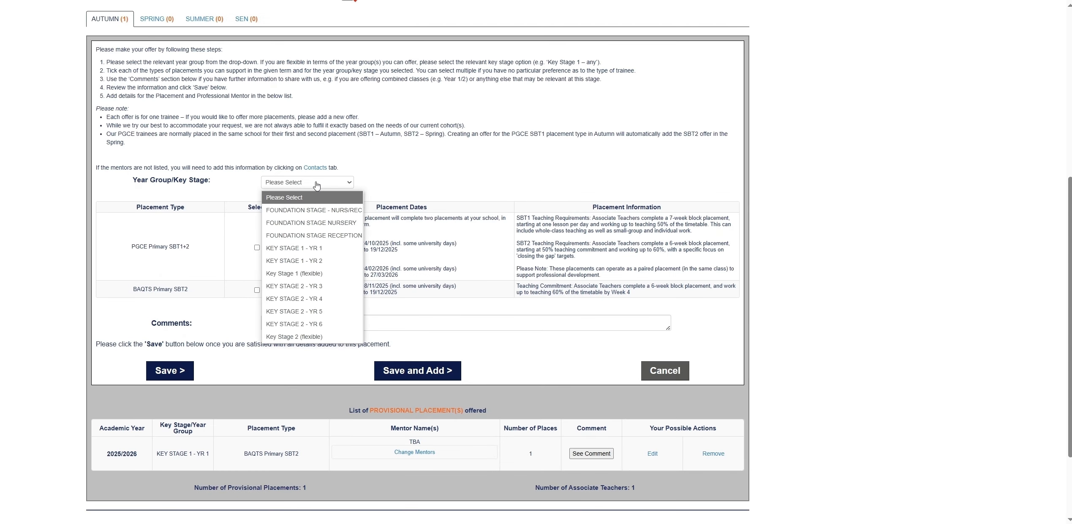
left_click(319, 252)
left_click(257, 271)
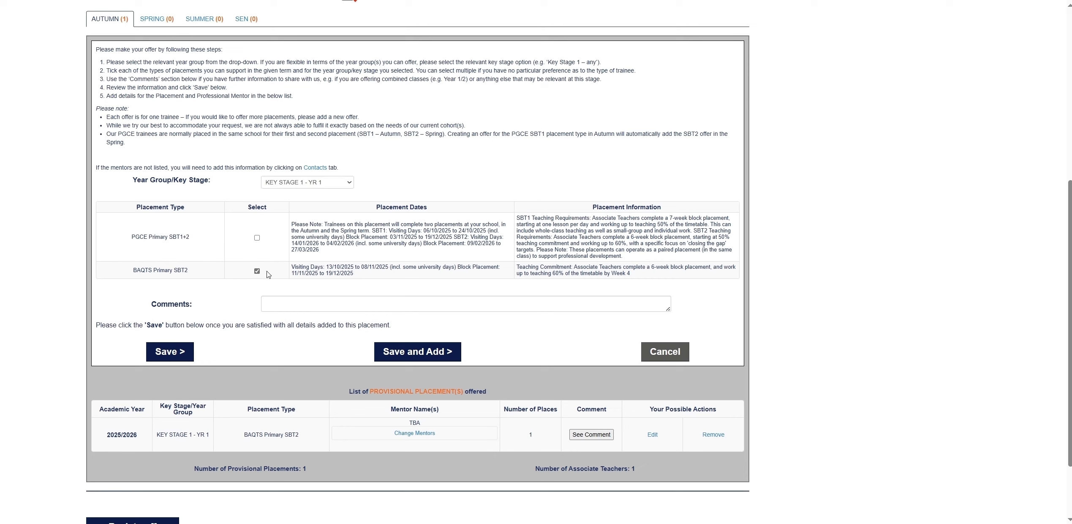
left_click(187, 355)
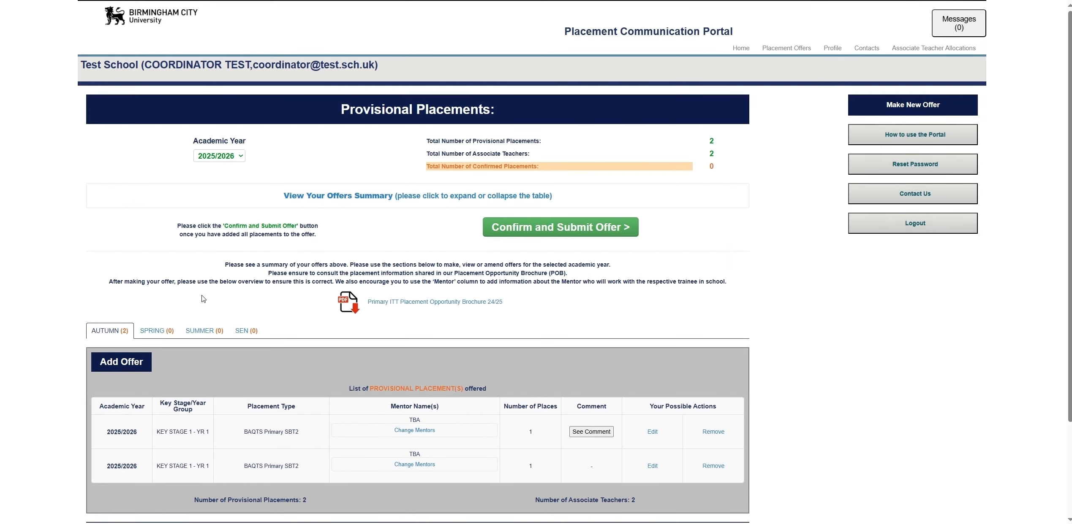
- Add and save an Autumn offer for KEY STAGE 2 - YR 6 with the PGCE Primary SBT1+2 placement
scroll(232, 344, "down", 3)
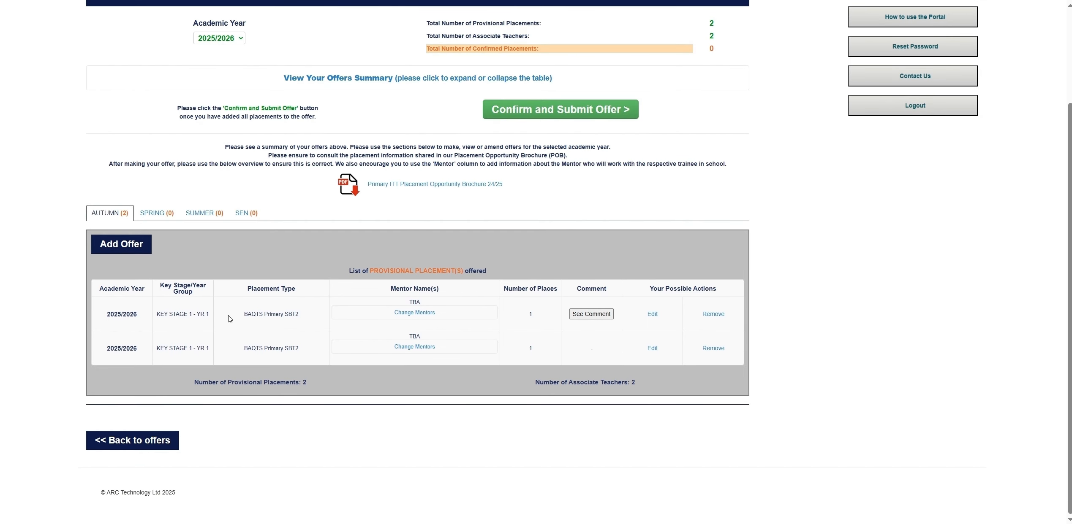
scroll(232, 344, "up", 1)
key("alt+Tab")
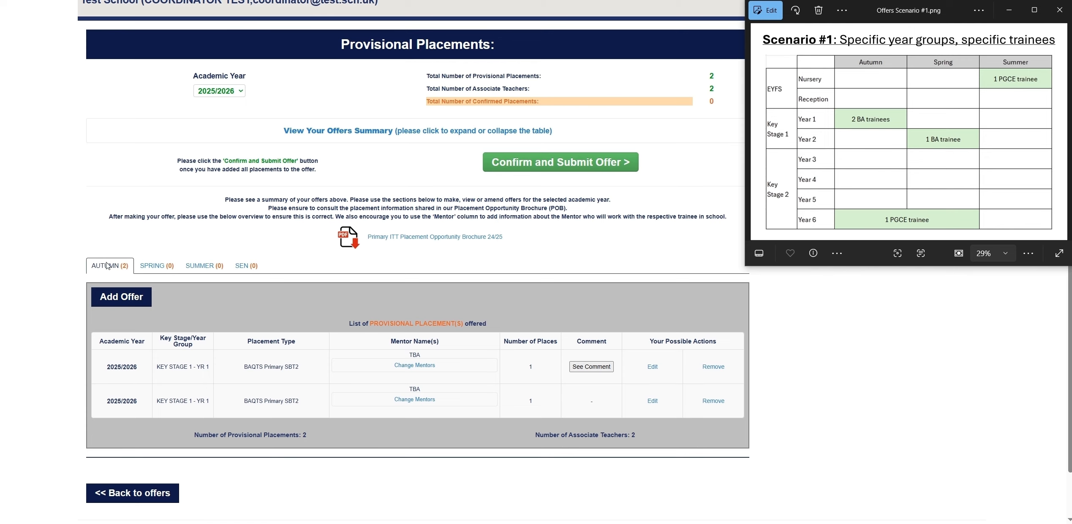
left_click(125, 297)
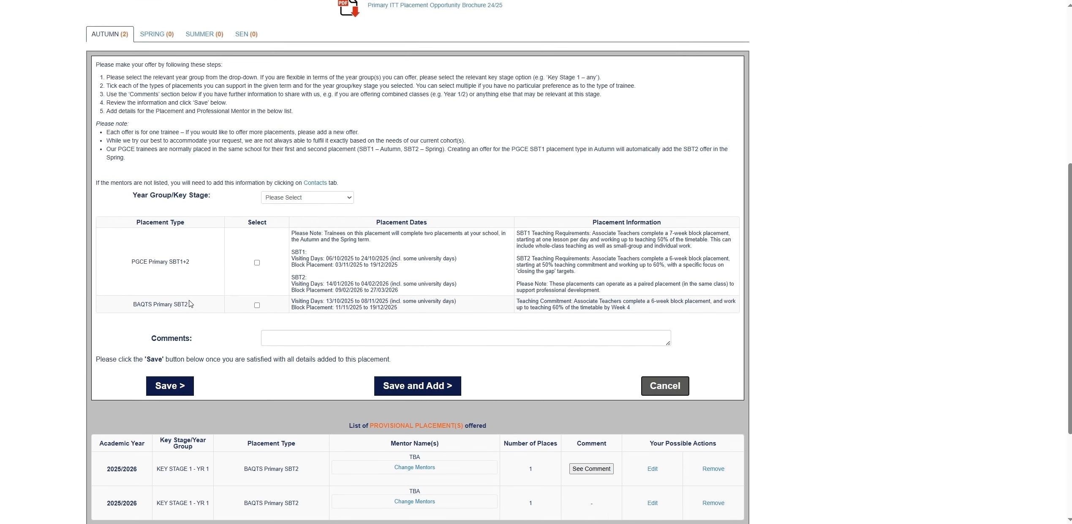
scroll(189, 301, "down", 2)
left_click(313, 96)
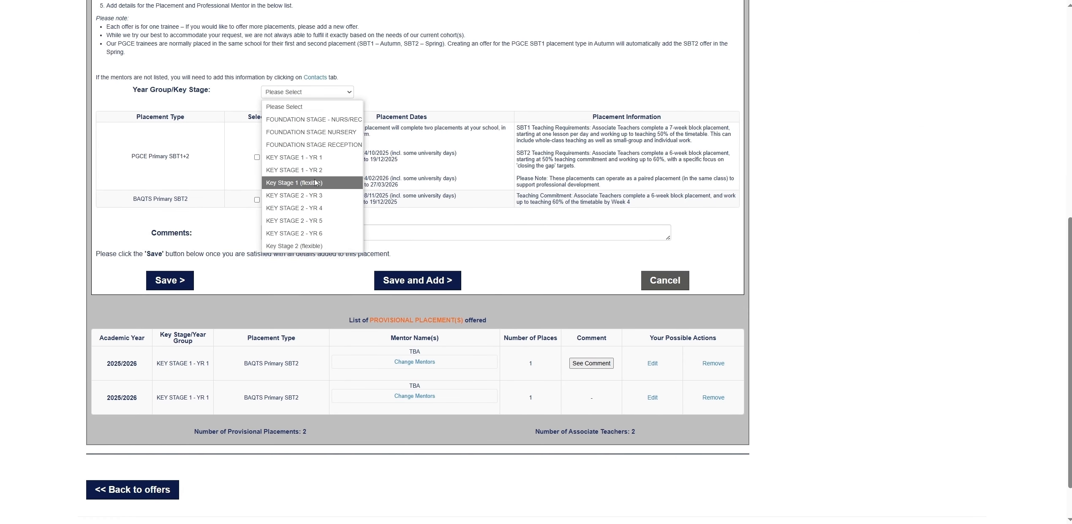
left_click(326, 233)
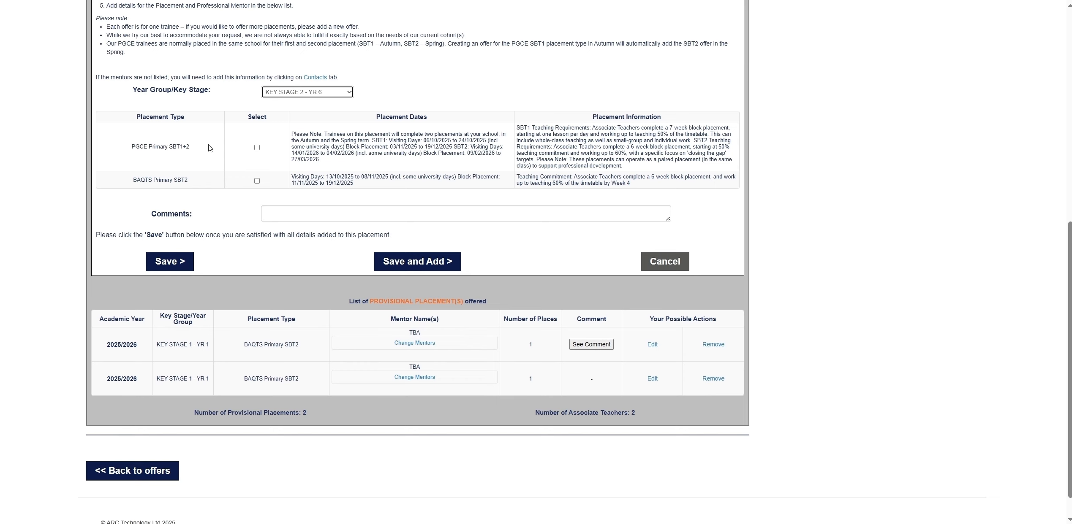
scroll(250, 126, "up", 3)
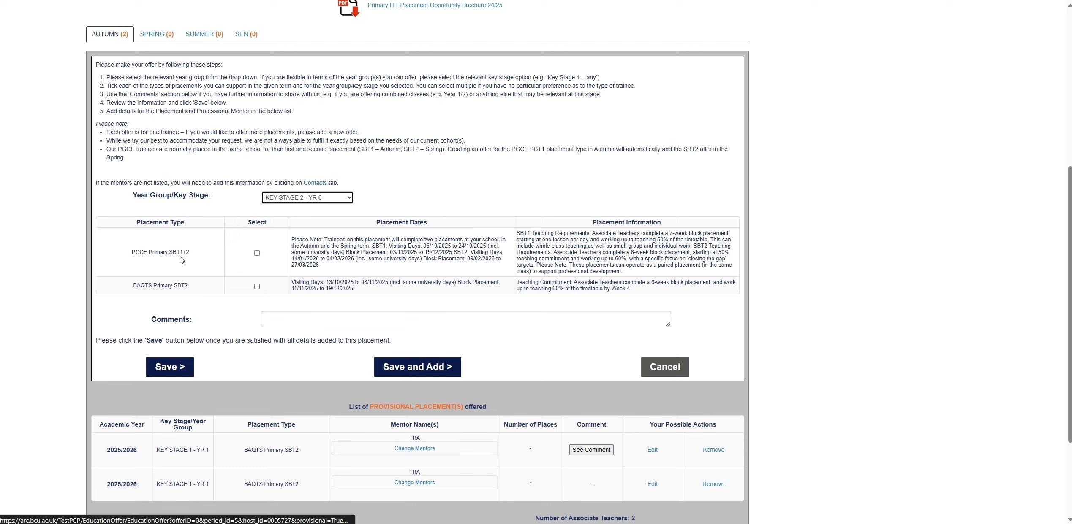
left_click(257, 253)
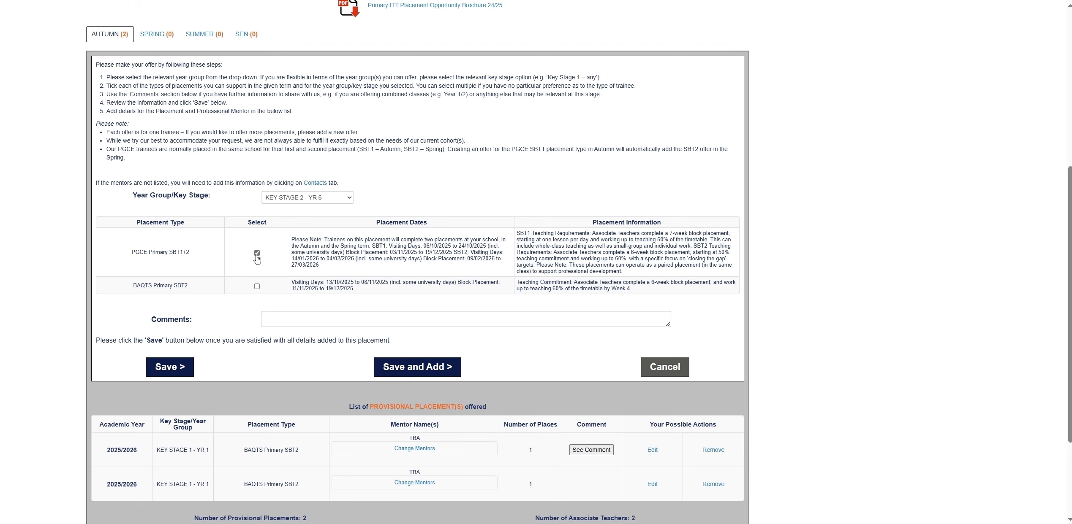
left_click(185, 367)
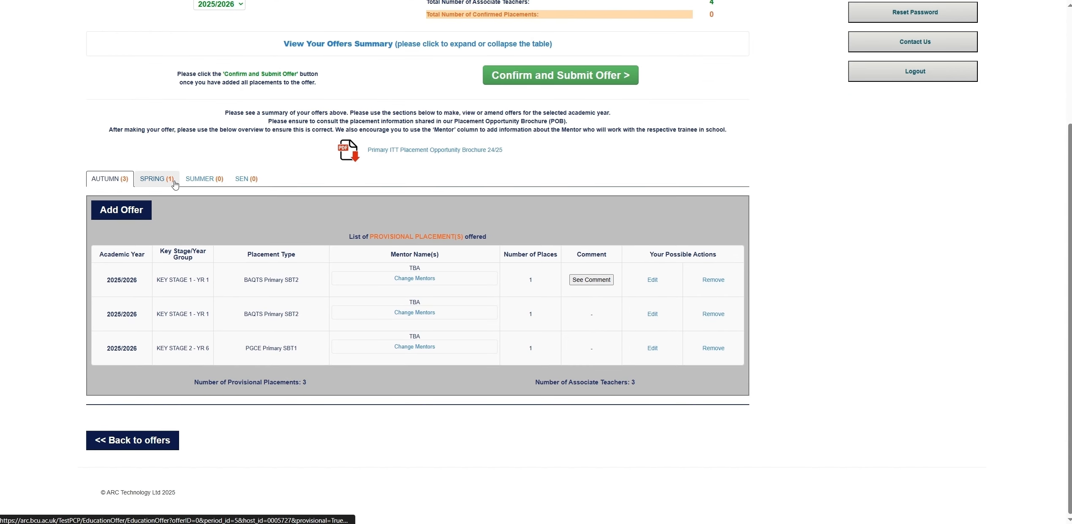
- Check the Year 6 PGCE placement's year group and type in the Autumn list and in the Spring list
left_click_drag(195, 350, 249, 360)
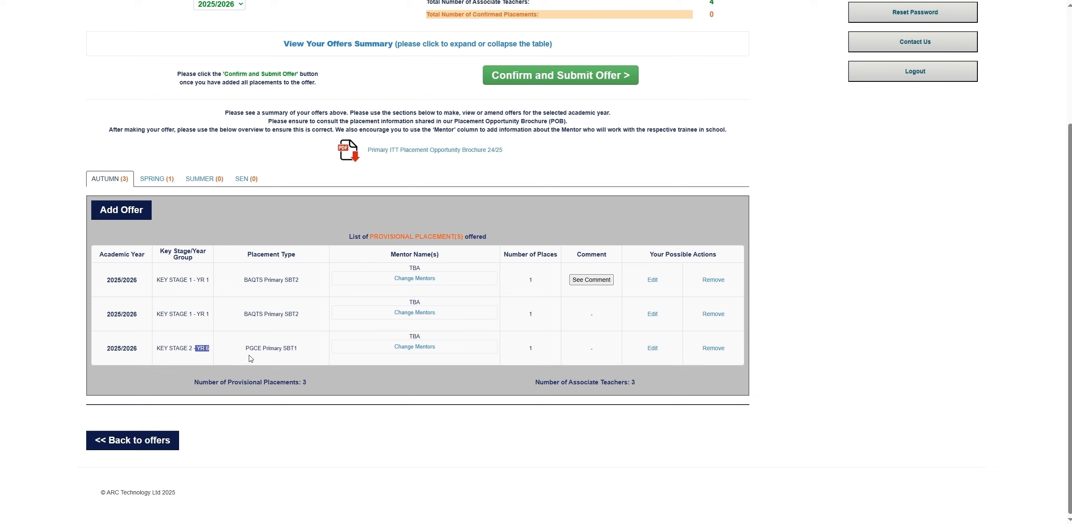
double_click(288, 348)
left_click(156, 179)
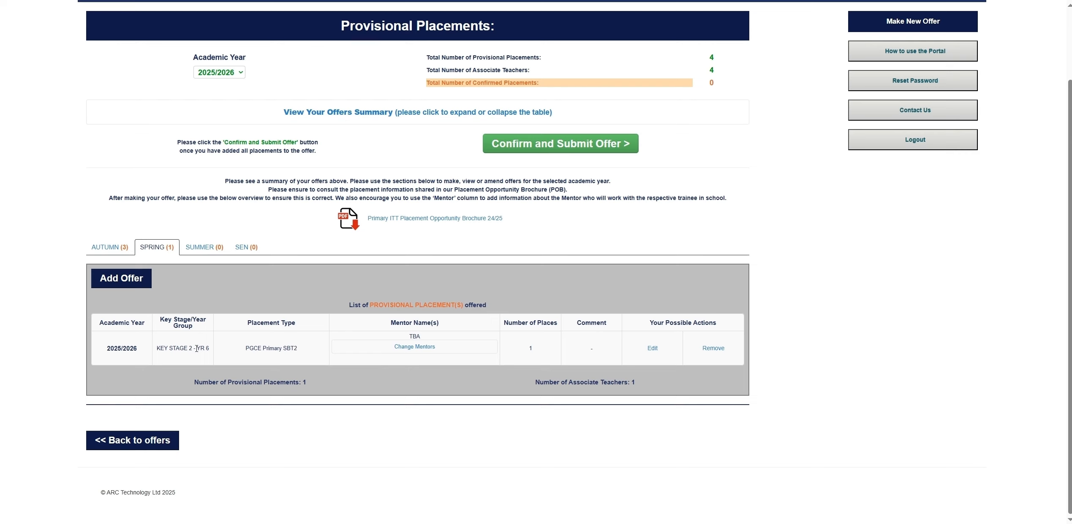
double_click(284, 350)
left_click(201, 347)
- Add and save a Spring offer for KEY STAGE 1 - YR 2 with the BAQTS Primary SBT3 placement
key("alt+Tab")
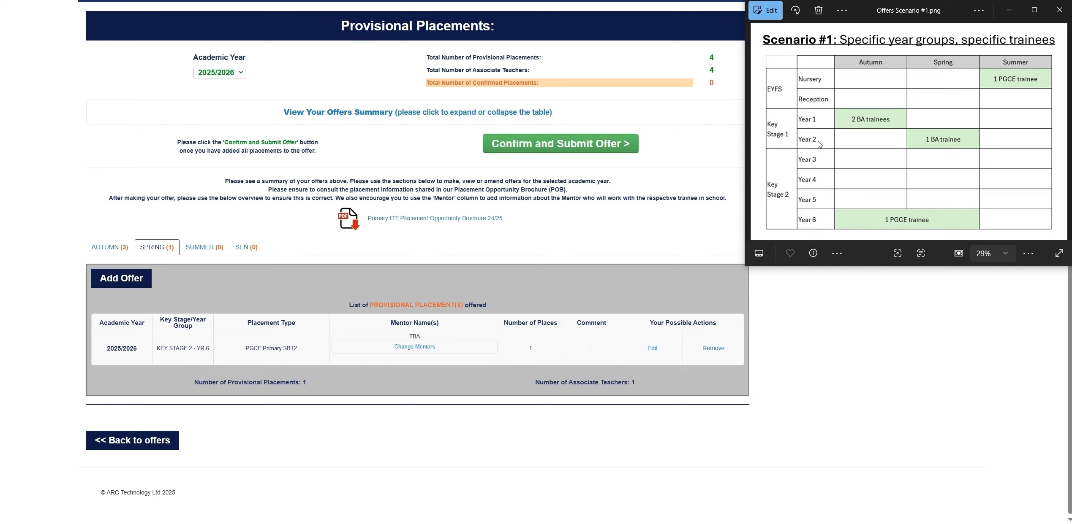
left_click(131, 282)
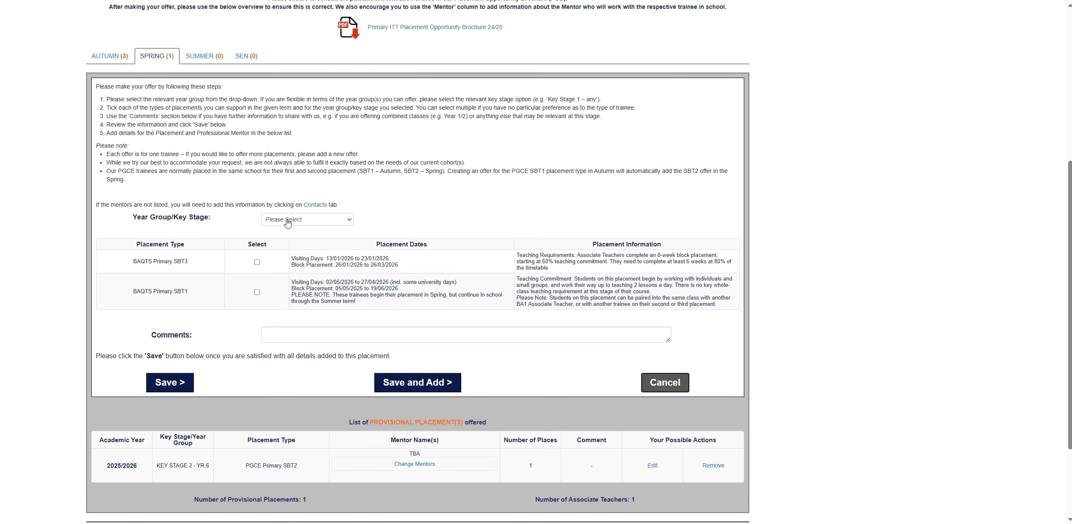
left_click(285, 220)
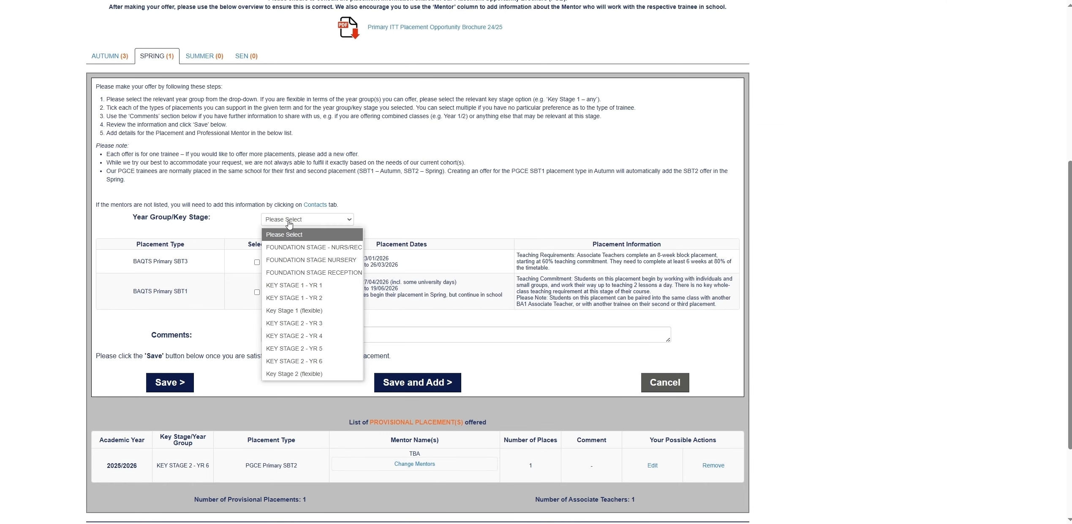
left_click(323, 298)
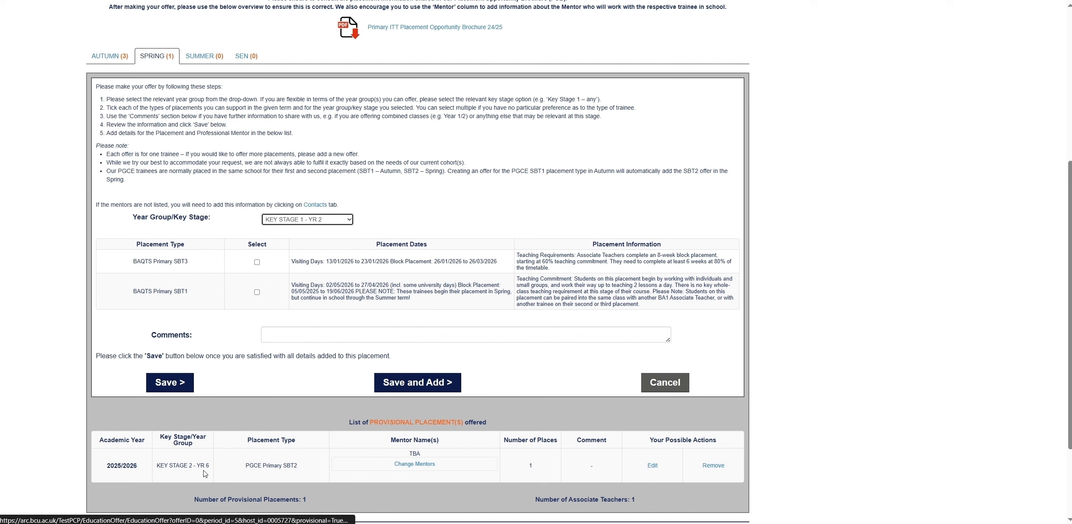
left_click(528, 523)
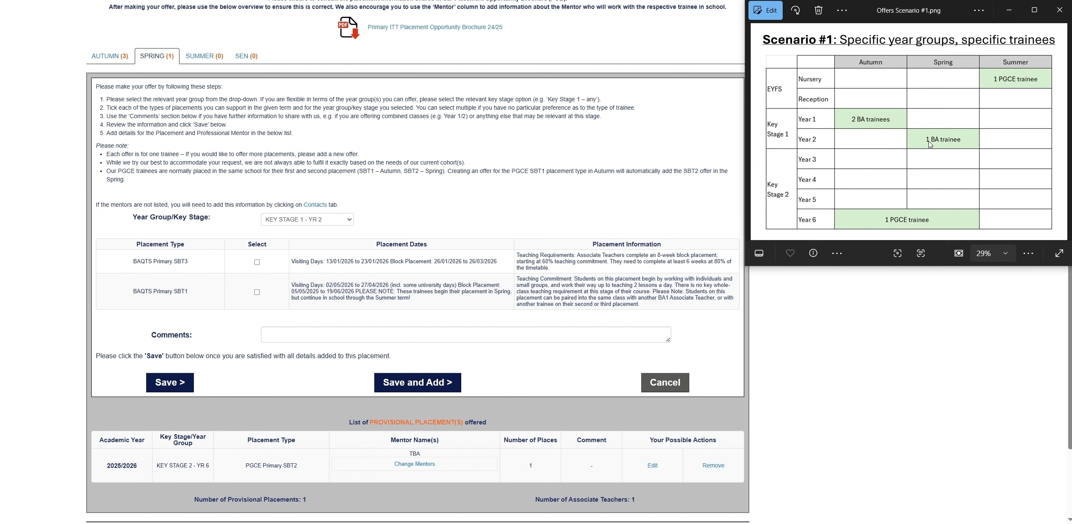
left_click(257, 262)
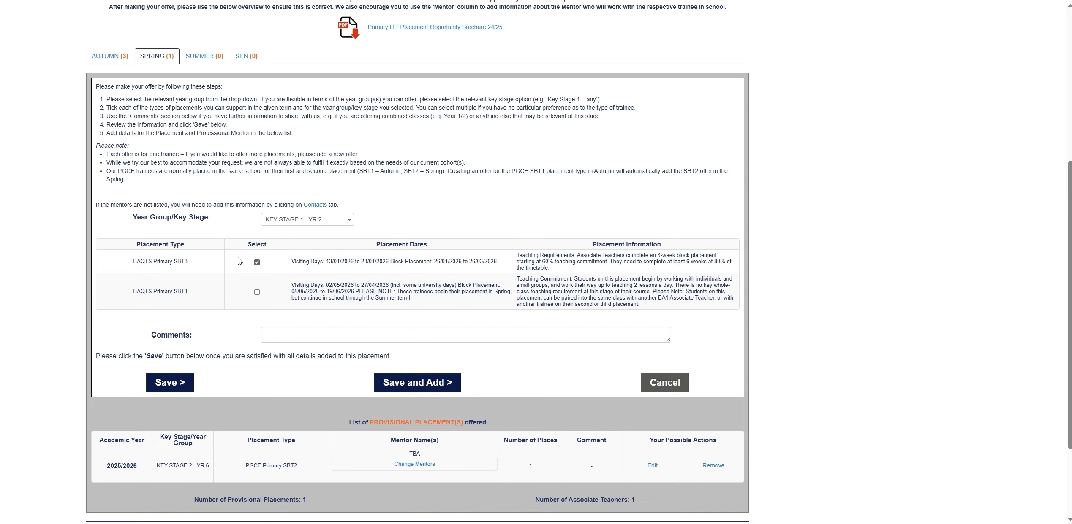
left_click(191, 377)
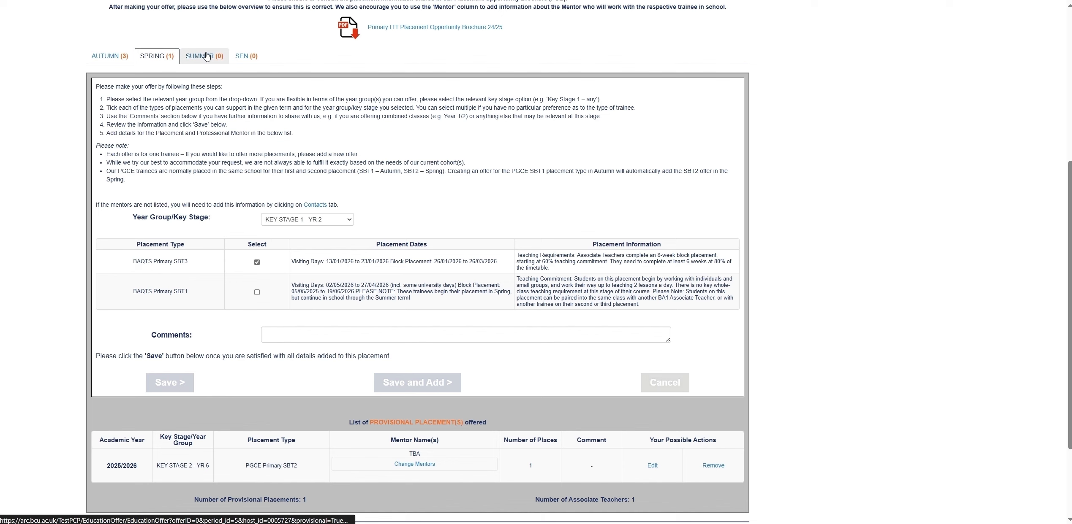
- Add and save a Summer offer for FOUNDATION STAGE NURSERY with the PGCE Primary SBT3 placement
left_click(201, 523)
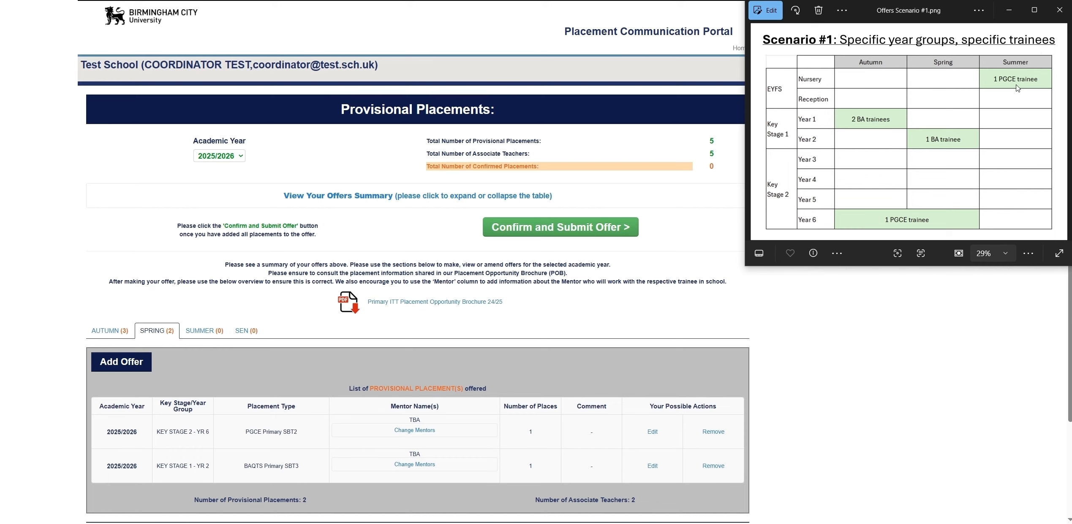
left_click(205, 331)
scroll(178, 340, "down", 1)
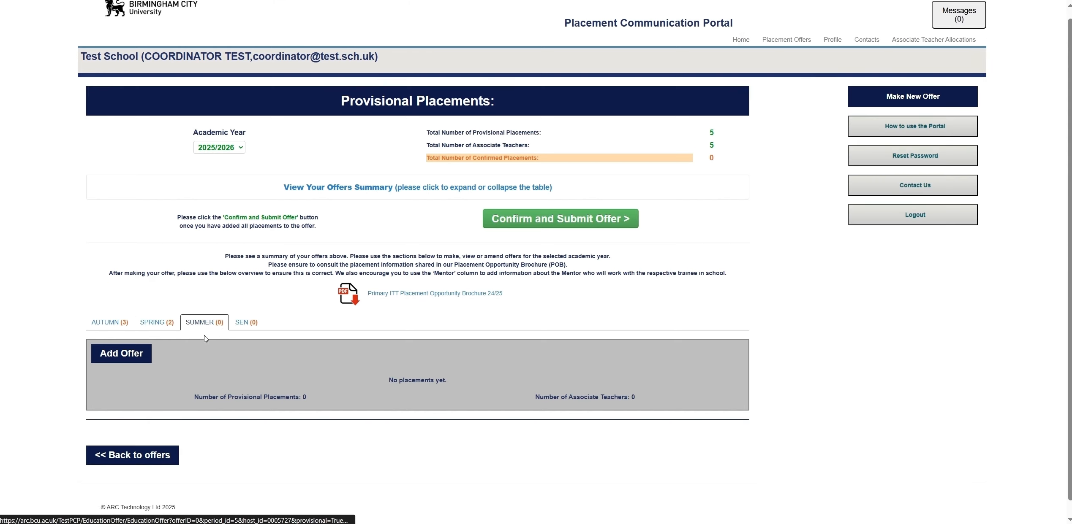
left_click(150, 344)
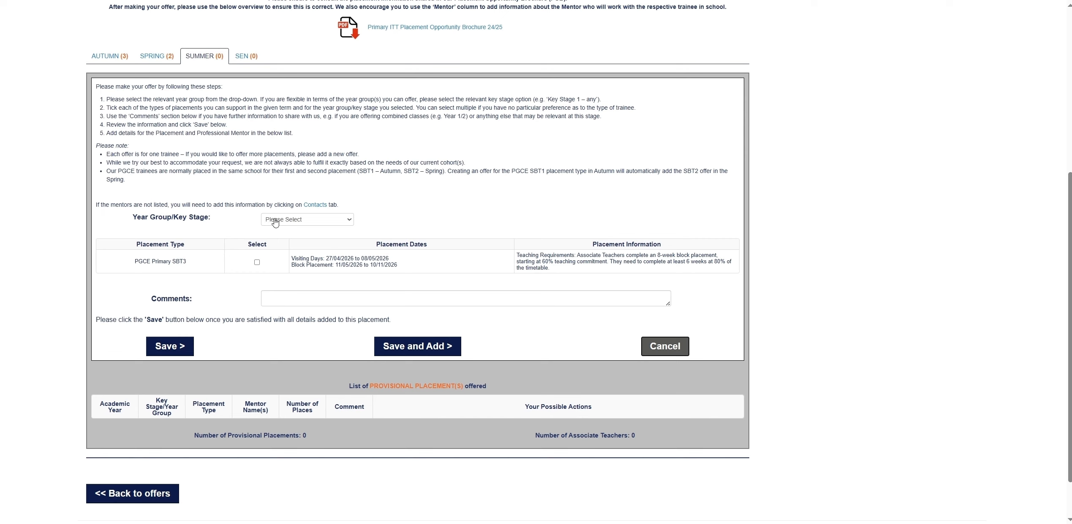
left_click(273, 221)
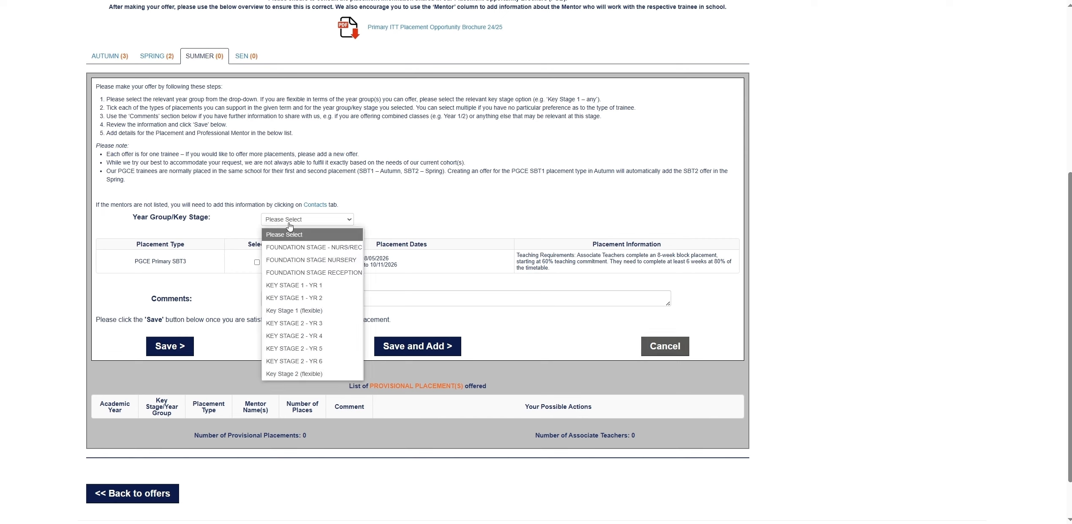
left_click(329, 264)
left_click(257, 263)
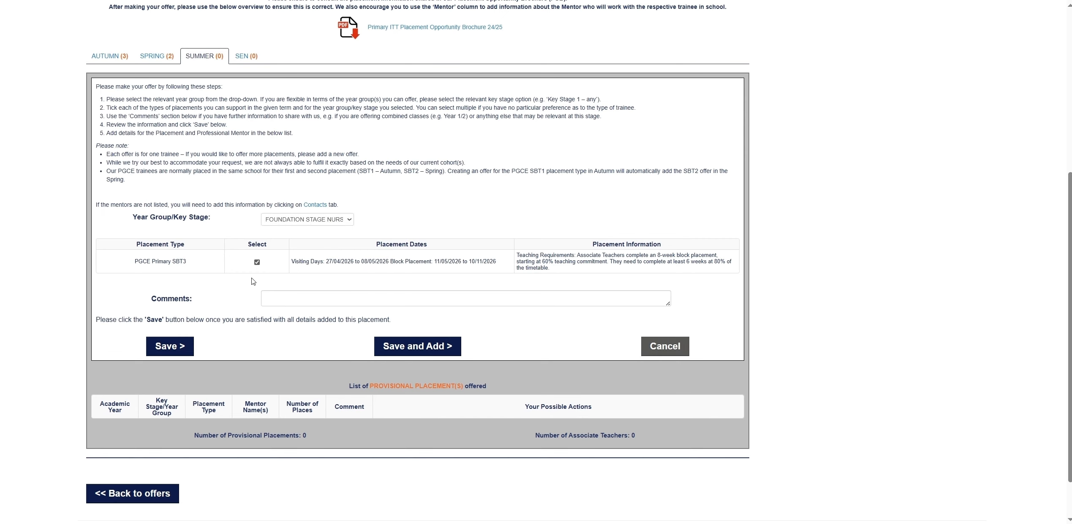
left_click(188, 346)
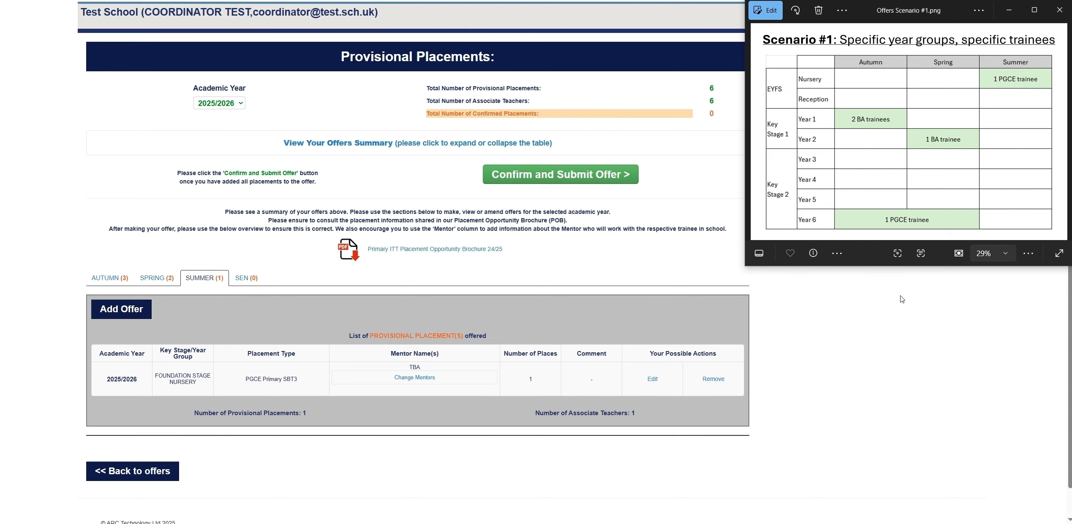
- Review the total number of provisional placements and each entry in the expanded offers summary
left_click(900, 299)
scroll(361, 240, "up", 2)
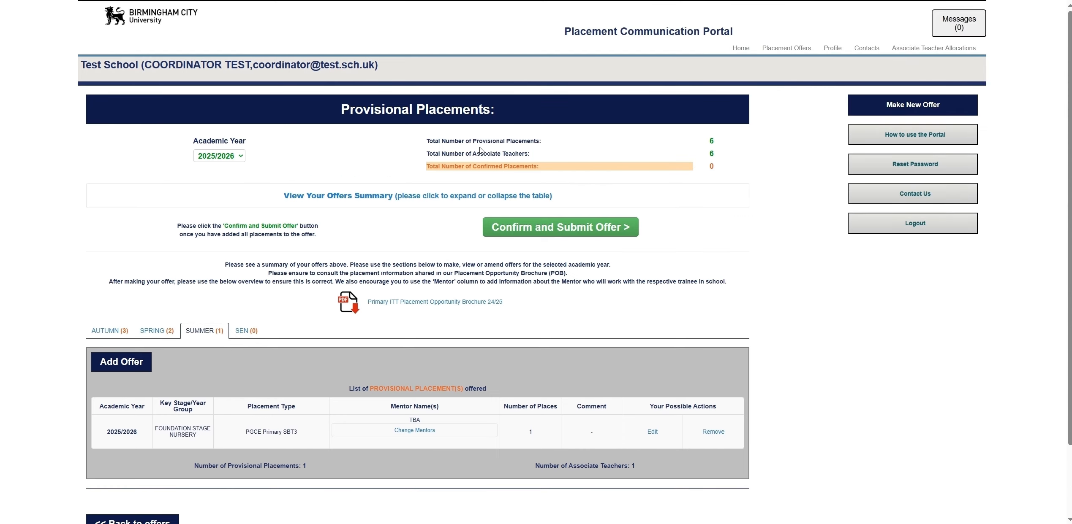
left_click_drag(474, 140, 709, 143)
left_click(338, 197)
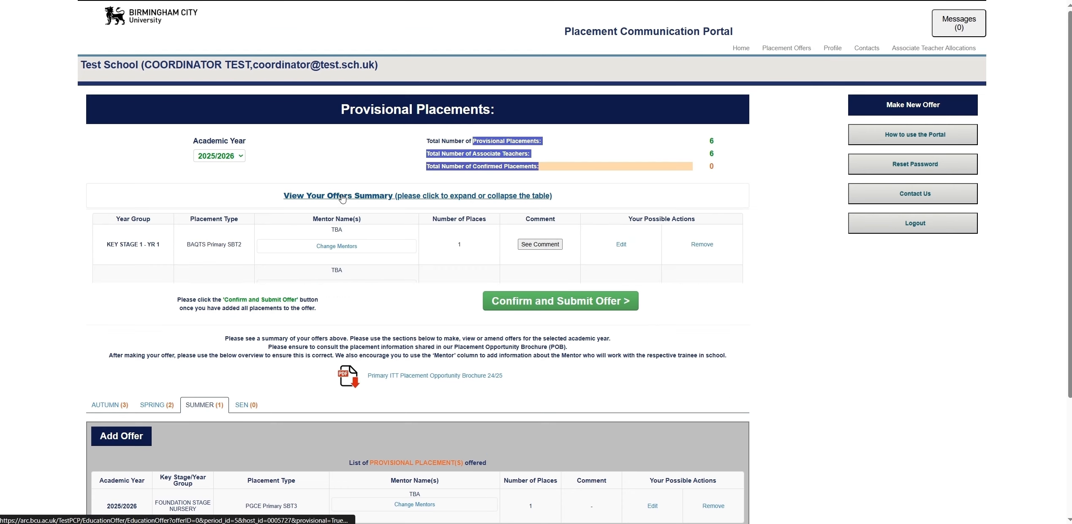
scroll(221, 213, "down", 1)
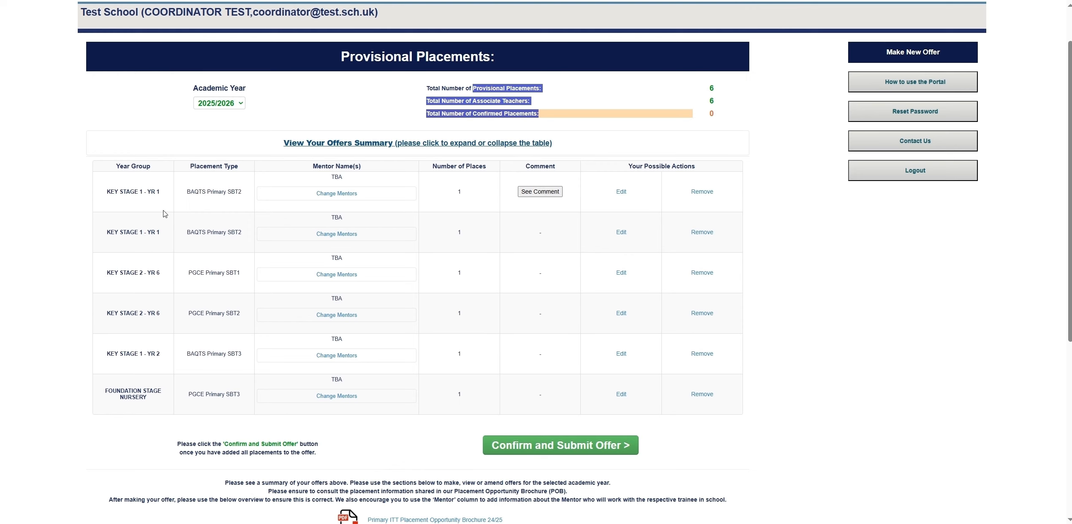
left_click_drag(147, 192, 168, 235)
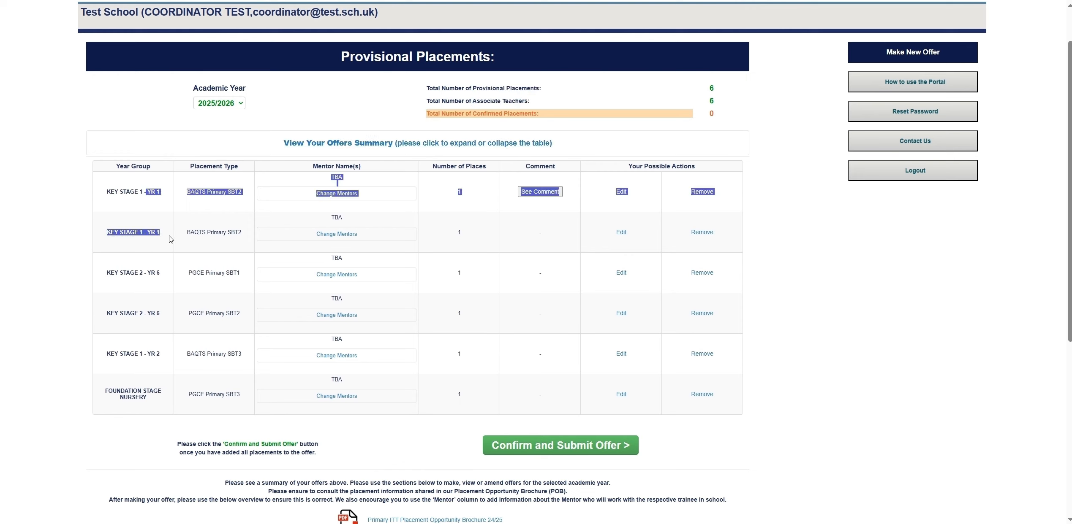
left_click(247, 165)
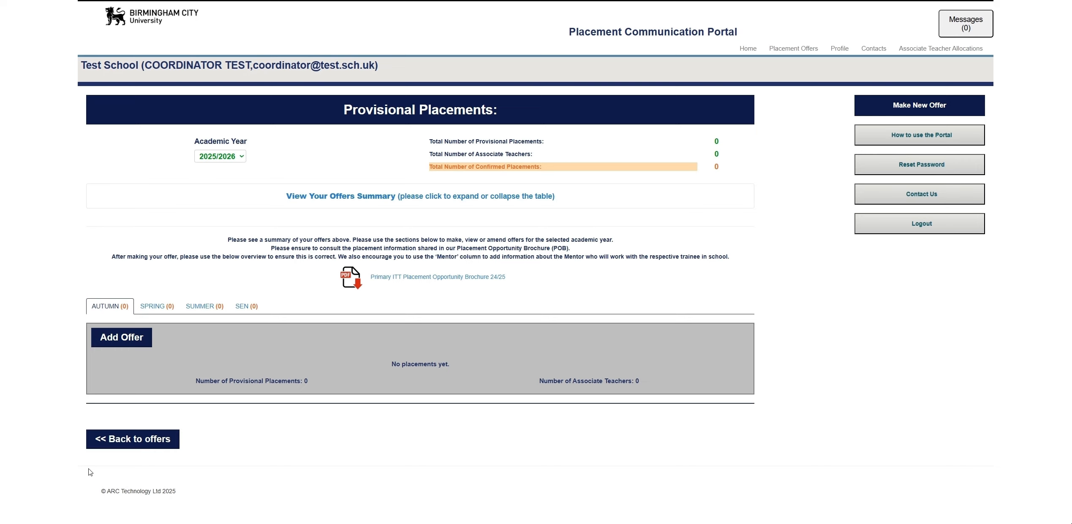
- Following Scenario #2, add and save an Autumn offer for KEY STAGE 1 - YR 2 with both PGCE Primary SBT1+2 and BAQTS Primary SBT2
left_click(164, 523)
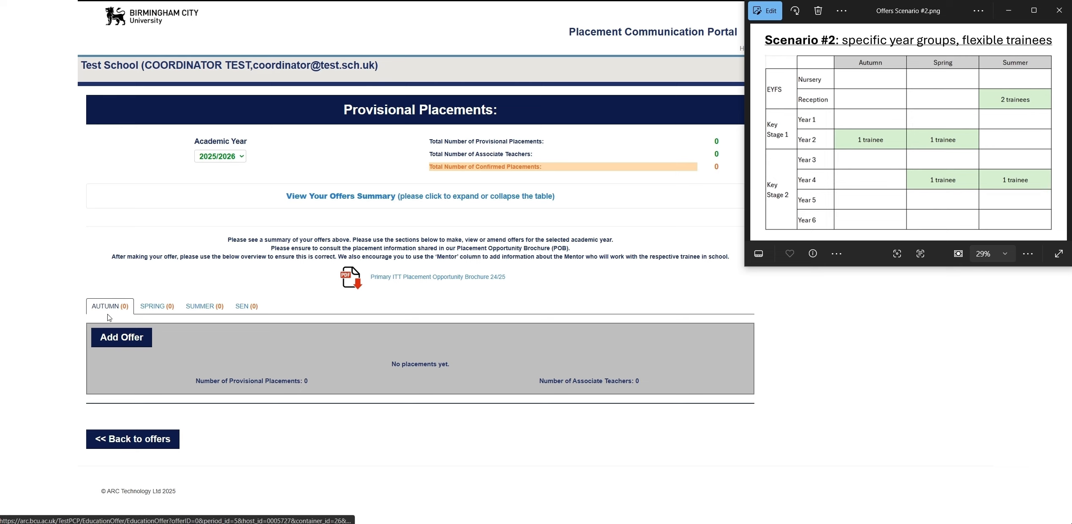
left_click(117, 335)
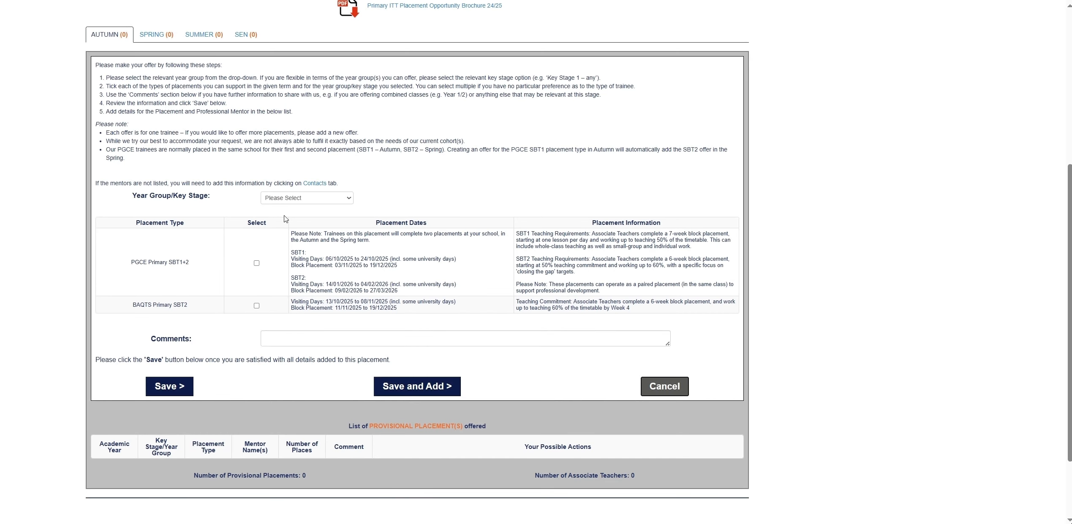
left_click(289, 202)
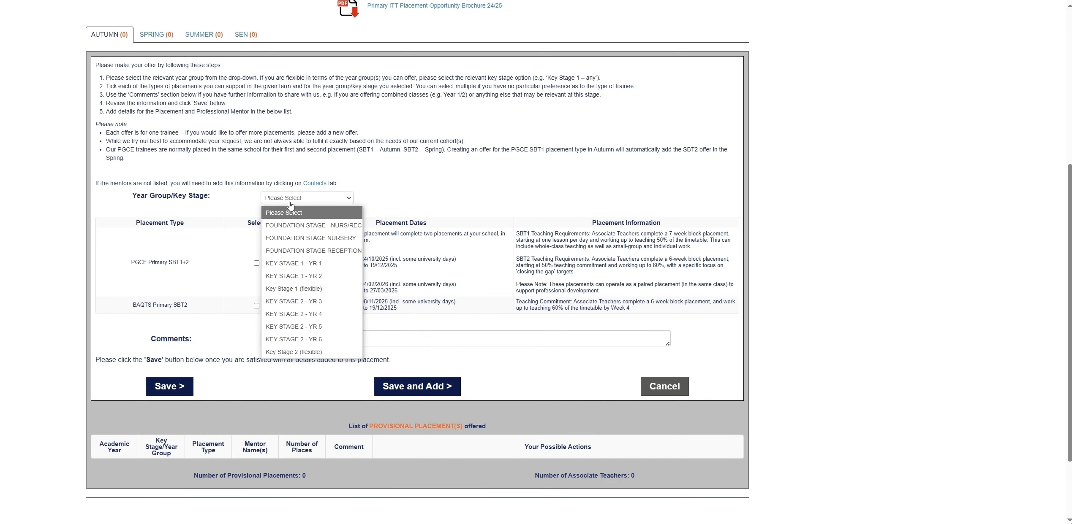
left_click(323, 276)
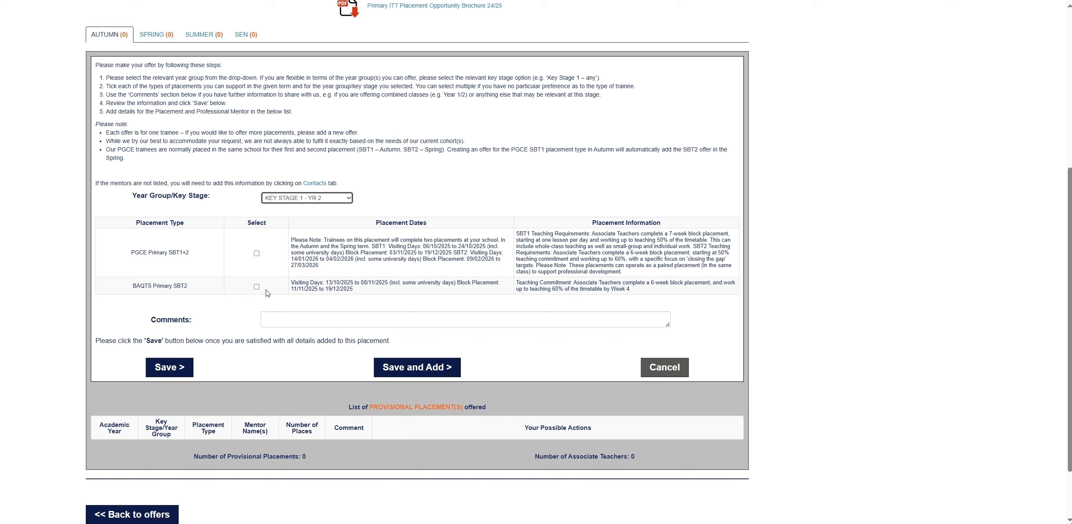
key("alt+Tab")
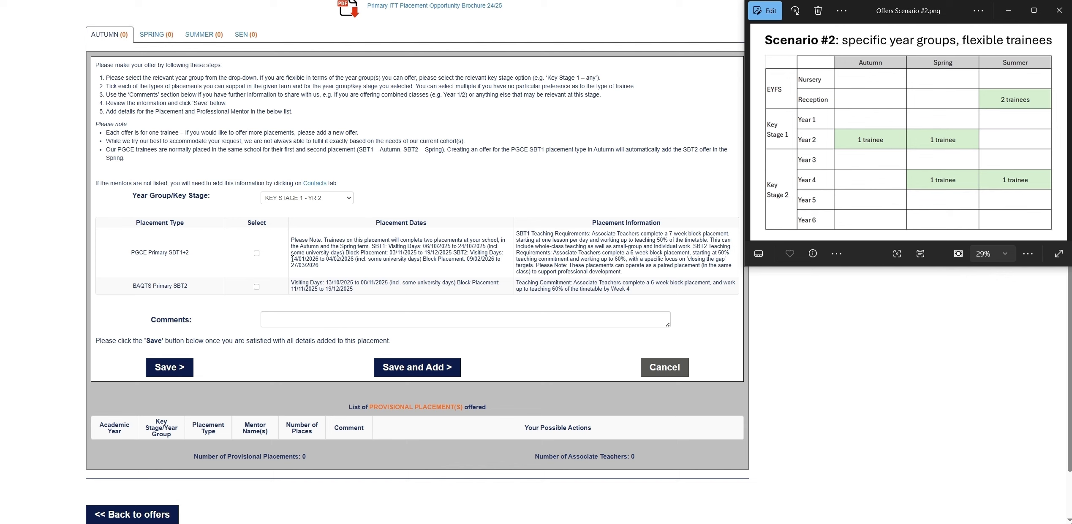
left_click(257, 253)
left_click(256, 286)
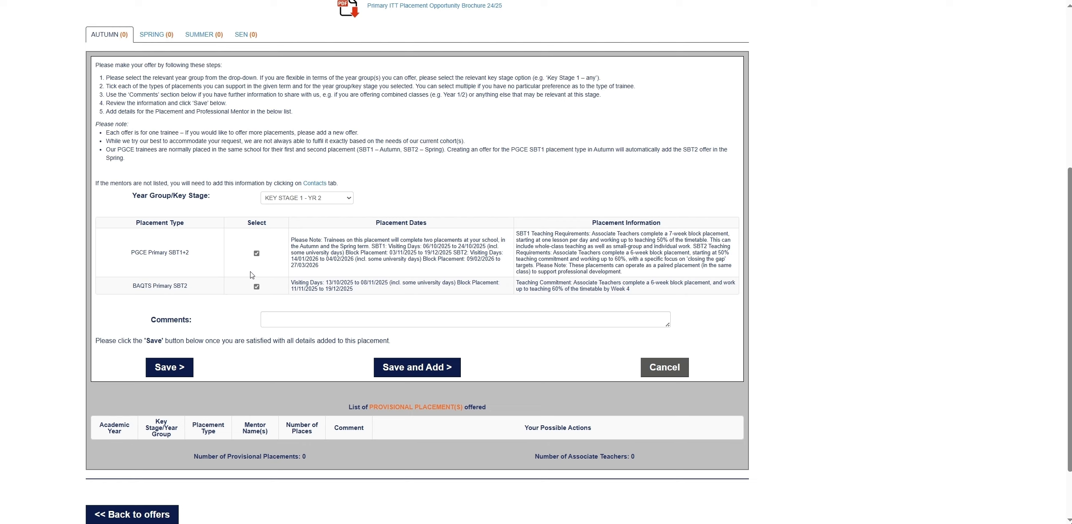
left_click(189, 362)
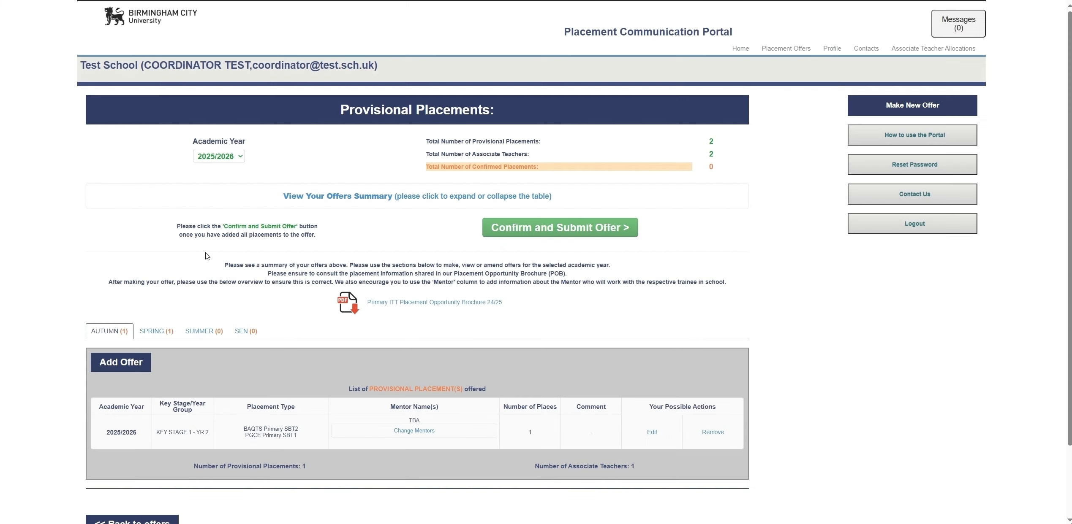
- Check the Year 2 offer's number of places and placement types in the Autumn list and in the Spring list
scroll(206, 255, "down", 3)
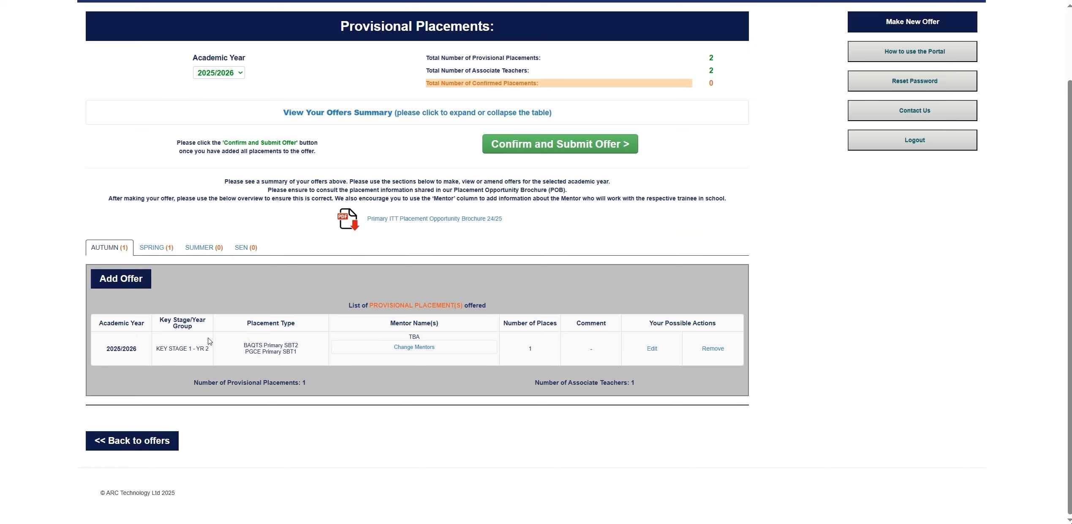
double_click(529, 351)
left_click(197, 351)
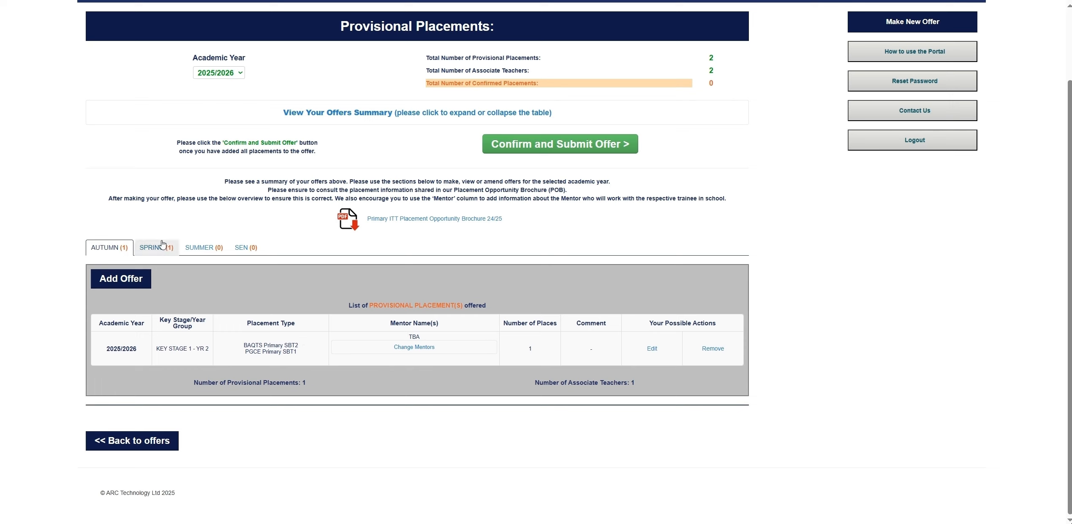
left_click(160, 248)
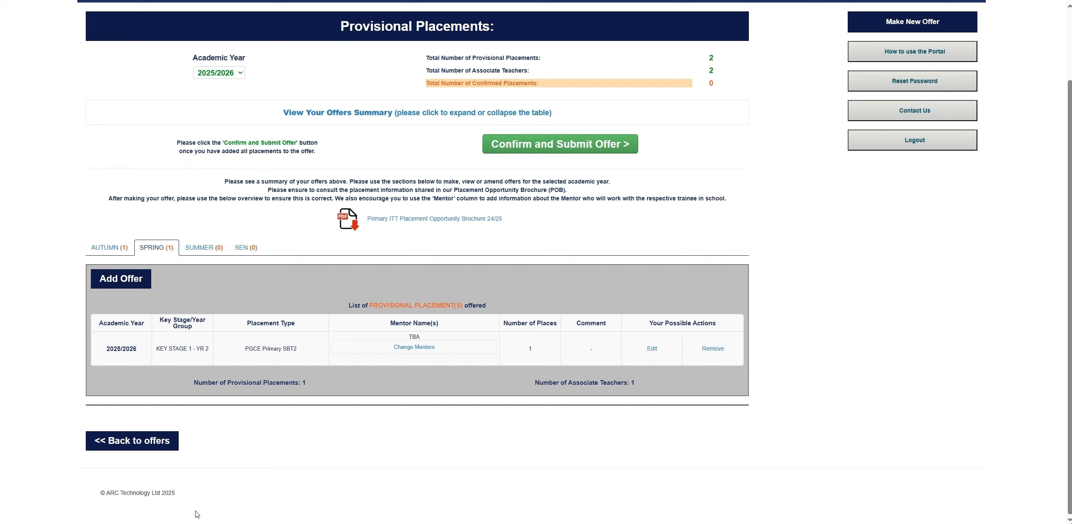
- Add and save a Spring offer for KEY STAGE 2 - YR 4 with BAQTS Primary SBT3 and BAQTS Primary SBT1, and check its listed placement types
key("alt+Tab")
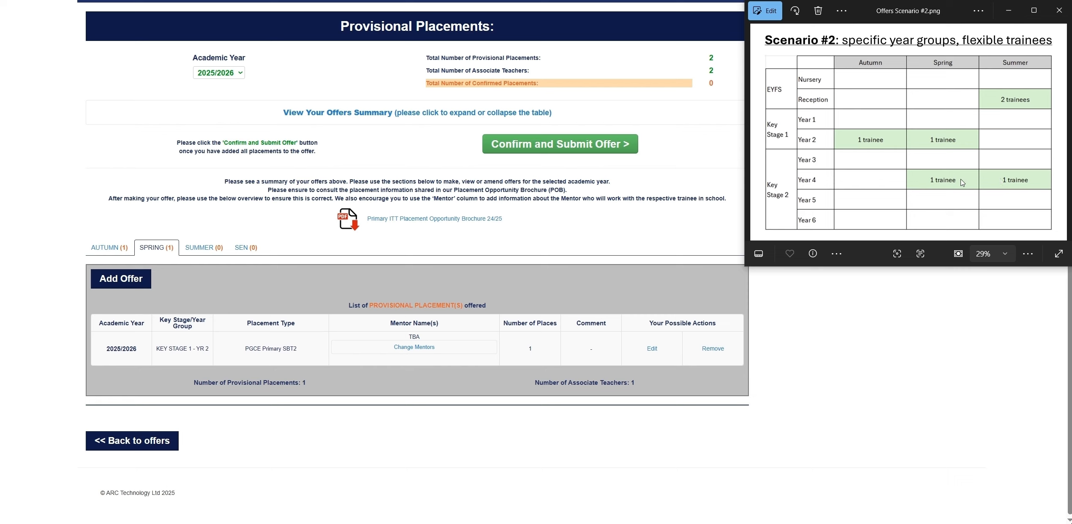
left_click(169, 278)
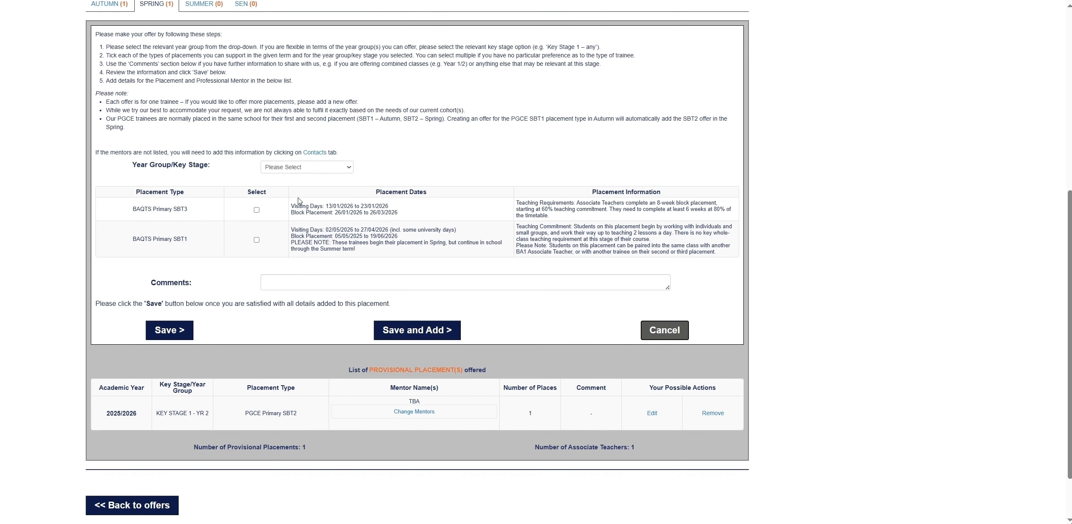
left_click(290, 168)
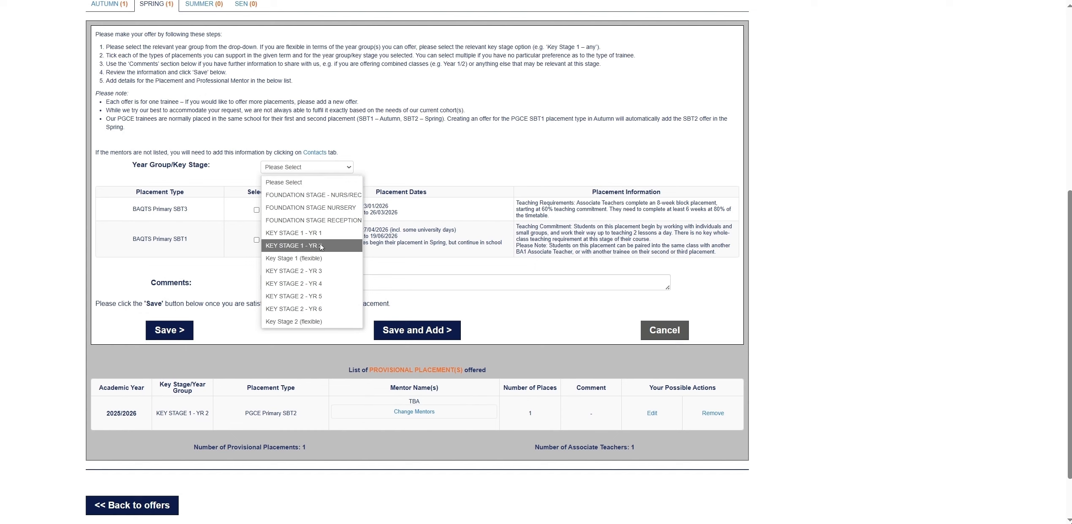
left_click(325, 287)
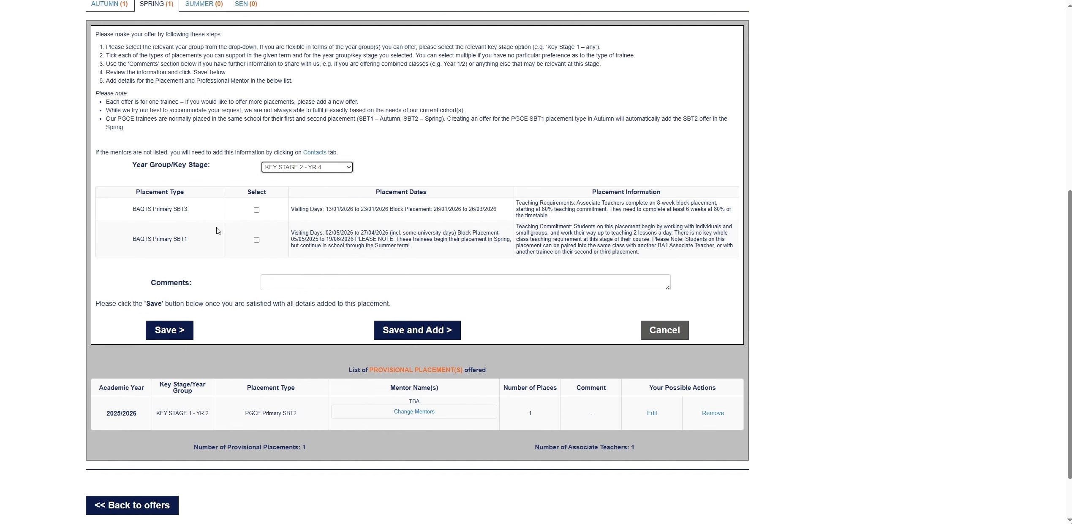
scroll(206, 206, "up", 1)
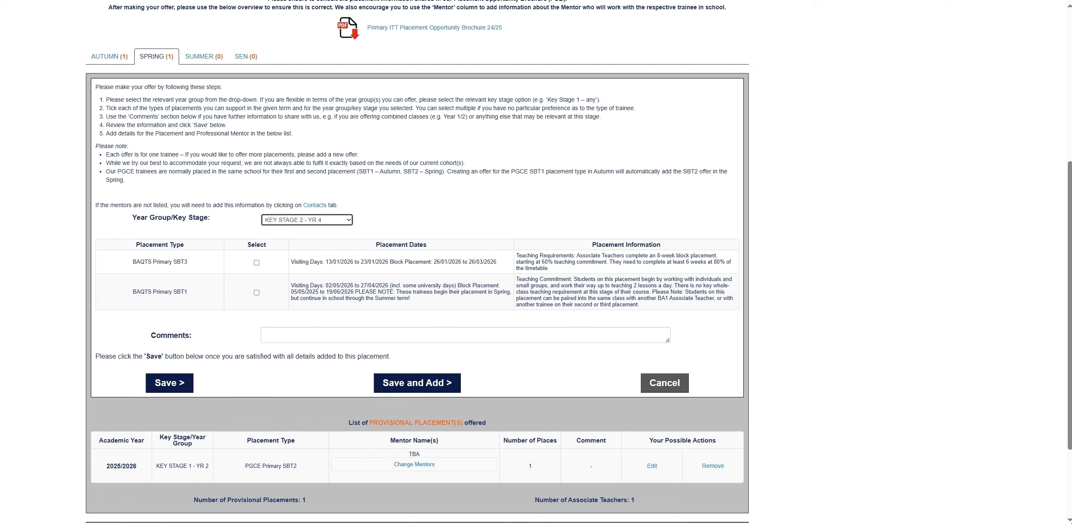
key("alt+Tab")
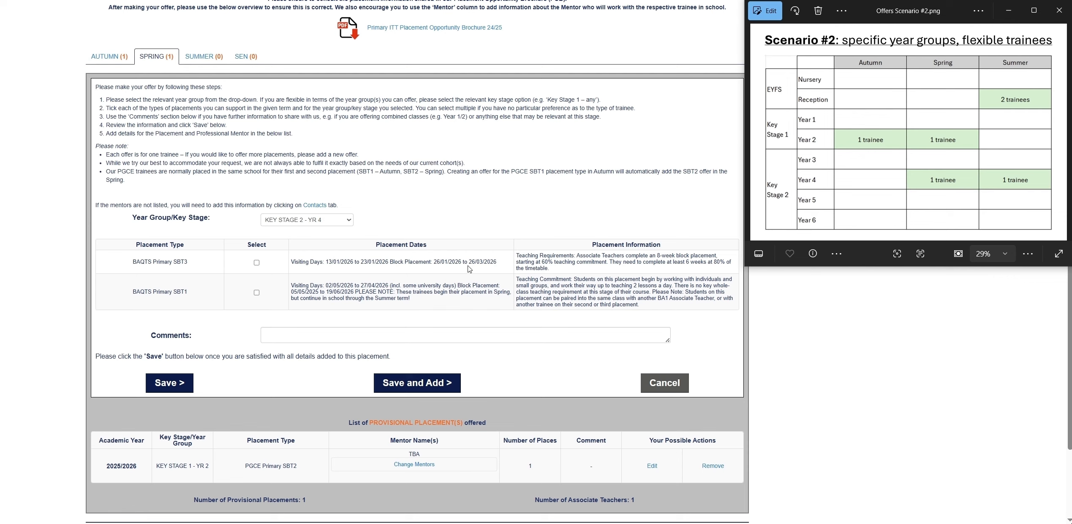
left_click(256, 262)
left_click(256, 293)
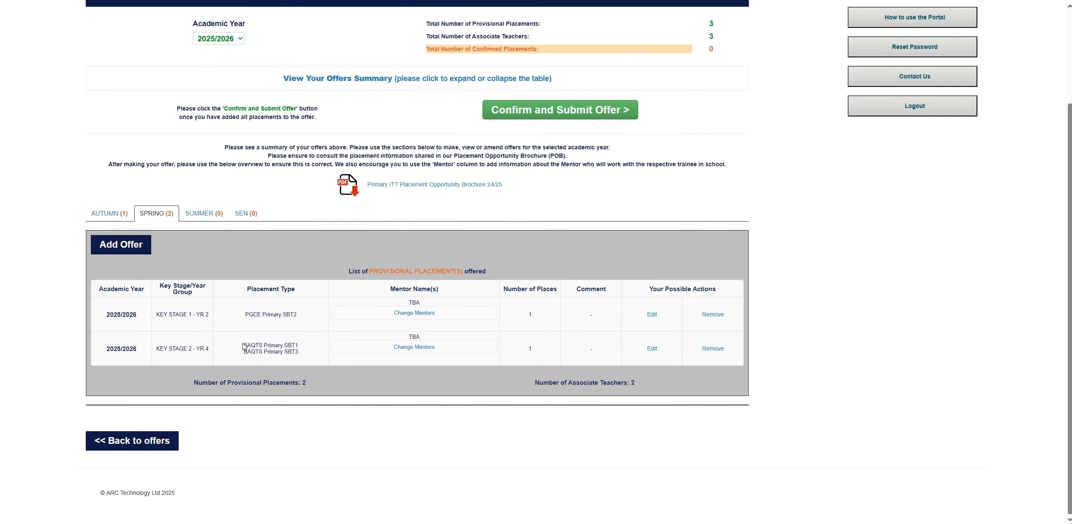
left_click_drag(245, 346, 299, 351)
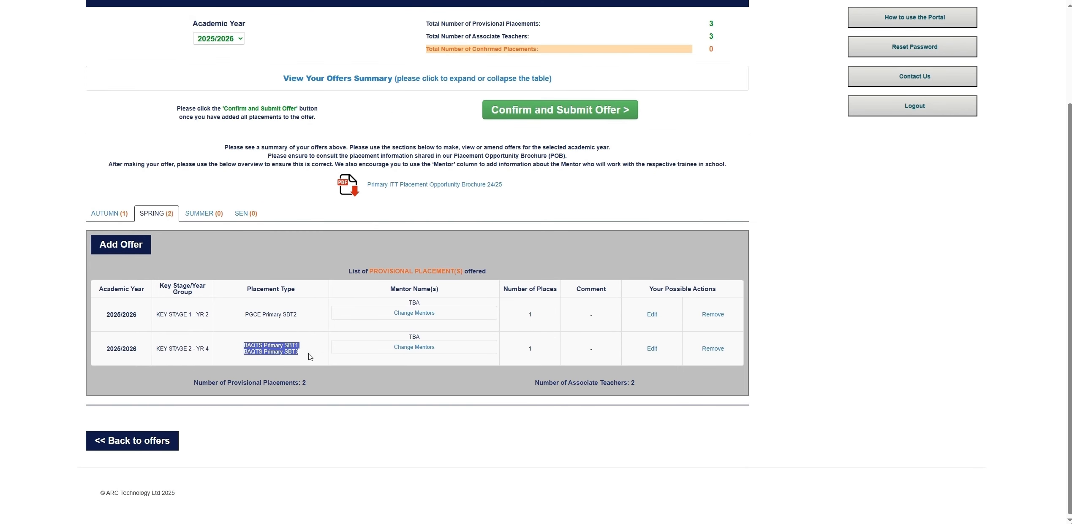
left_click(307, 349)
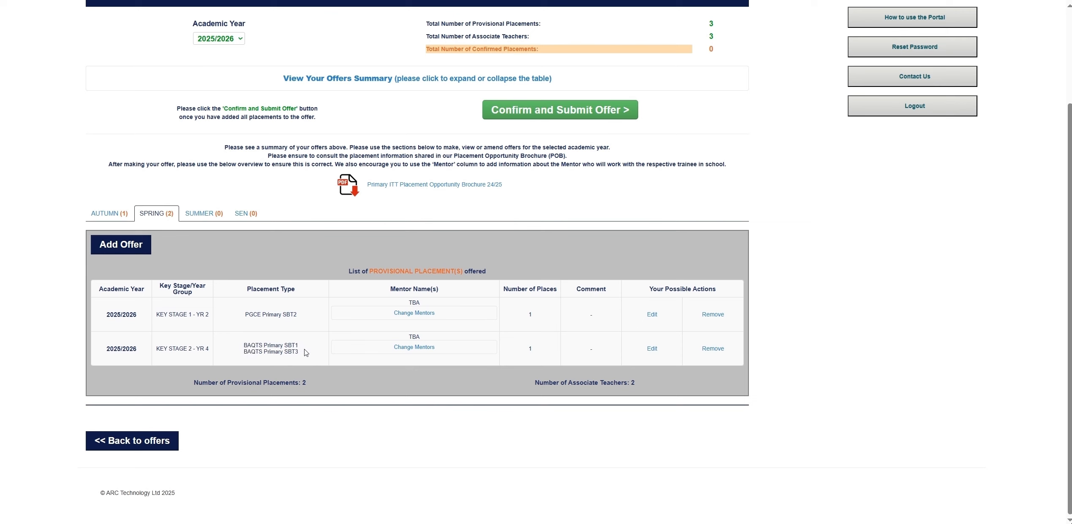
- Create a Summer offer for FOUNDATION STAGE RECEPTION with the PGCE Primary SBT3 placement, saving it with the option to add another
left_click(538, 523)
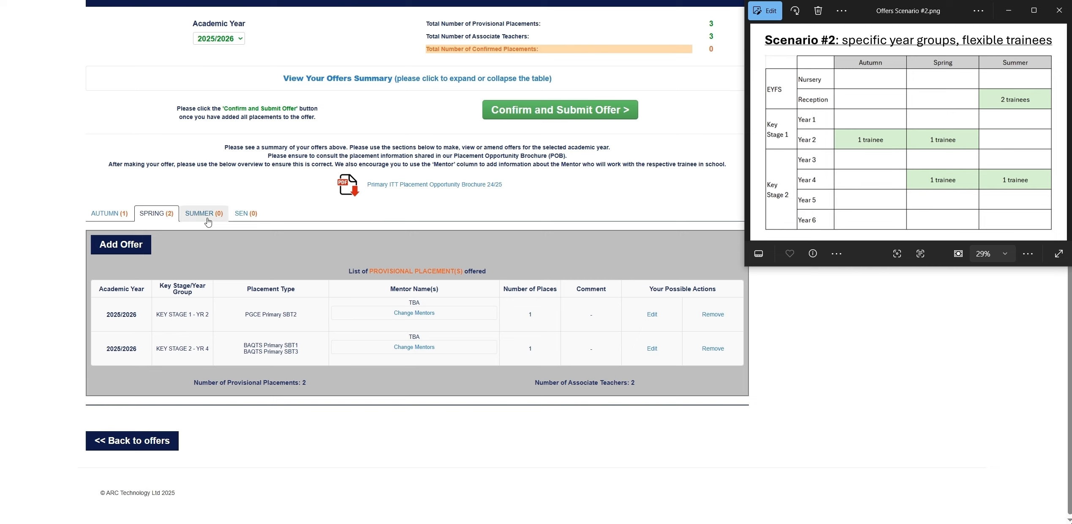
left_click(205, 215)
left_click(126, 340)
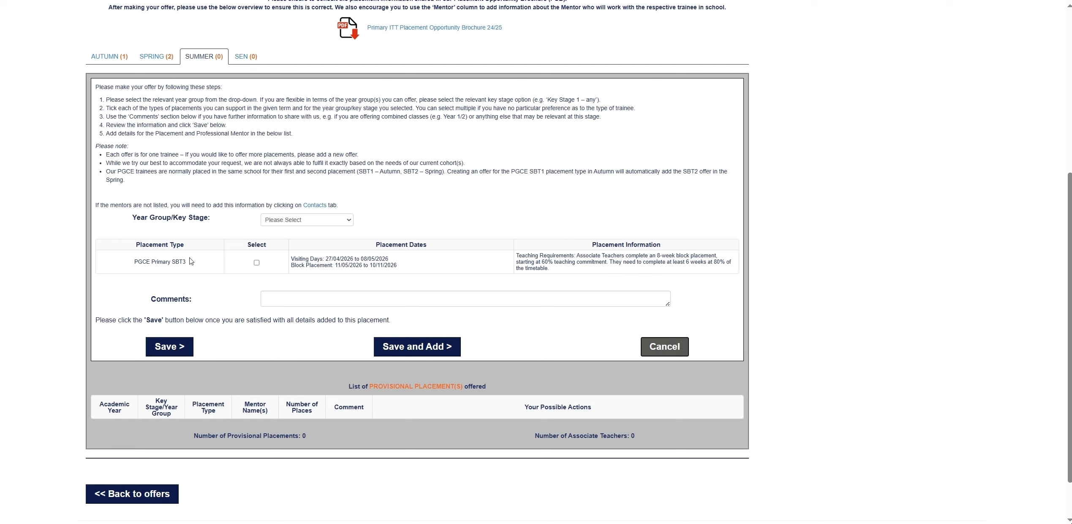
left_click(309, 223)
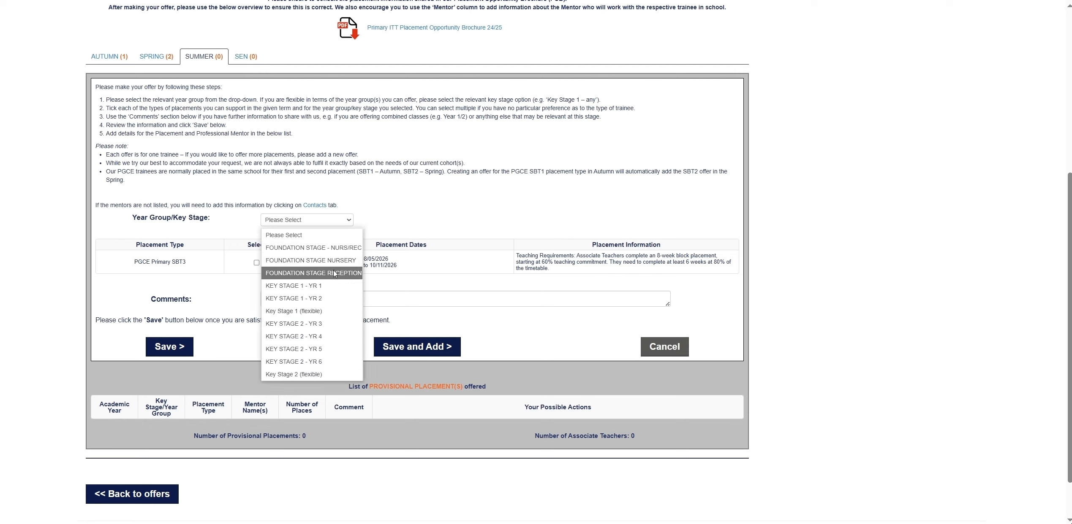
left_click(275, 272)
left_click(256, 263)
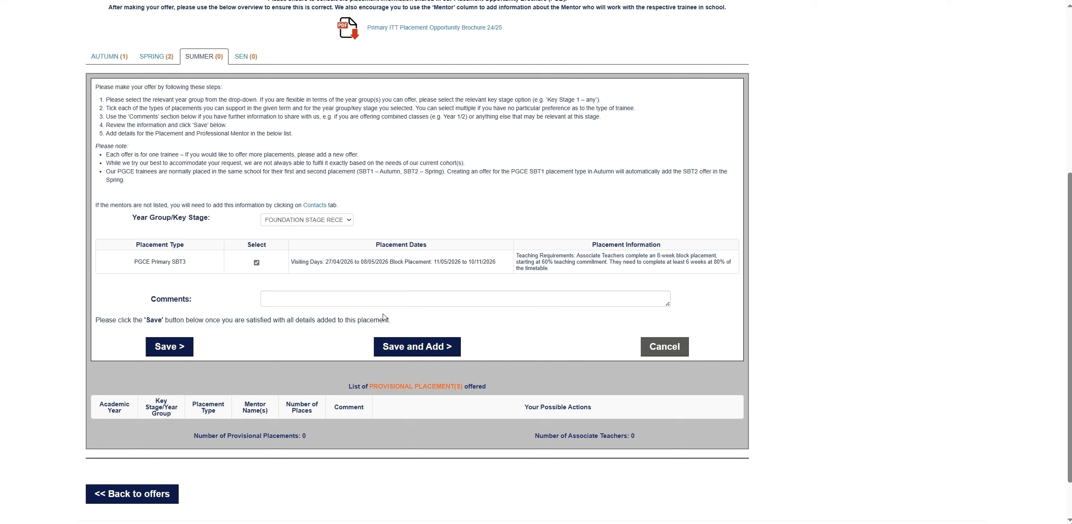
left_click(417, 349)
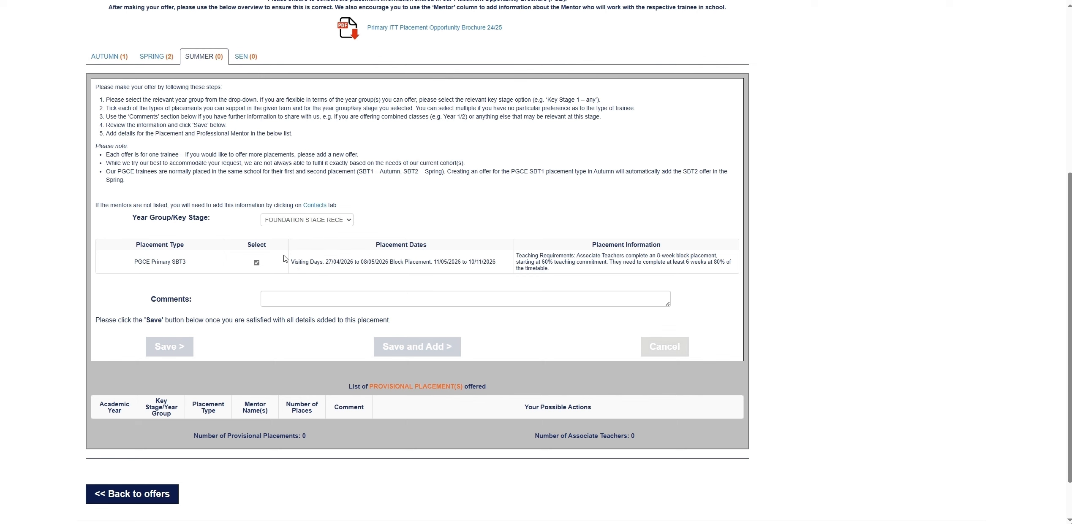
- Following Scenario #2, create a second Summer offer for FOUNDATION STAGE RECEPTION with PGCE Primary SBT3, saving it with the option to add another
left_click(169, 523)
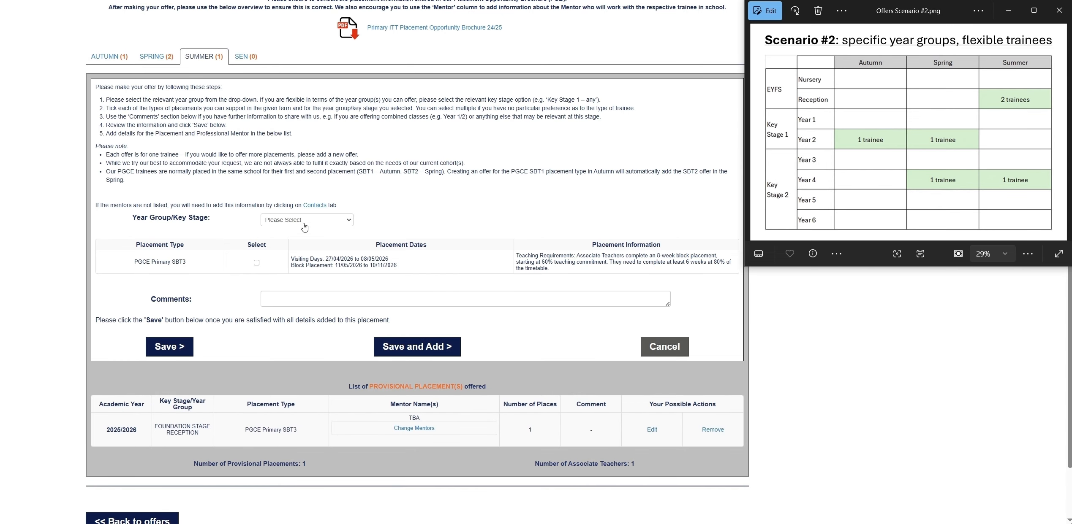
left_click(305, 220)
left_click(340, 274)
left_click(257, 263)
left_click(394, 349)
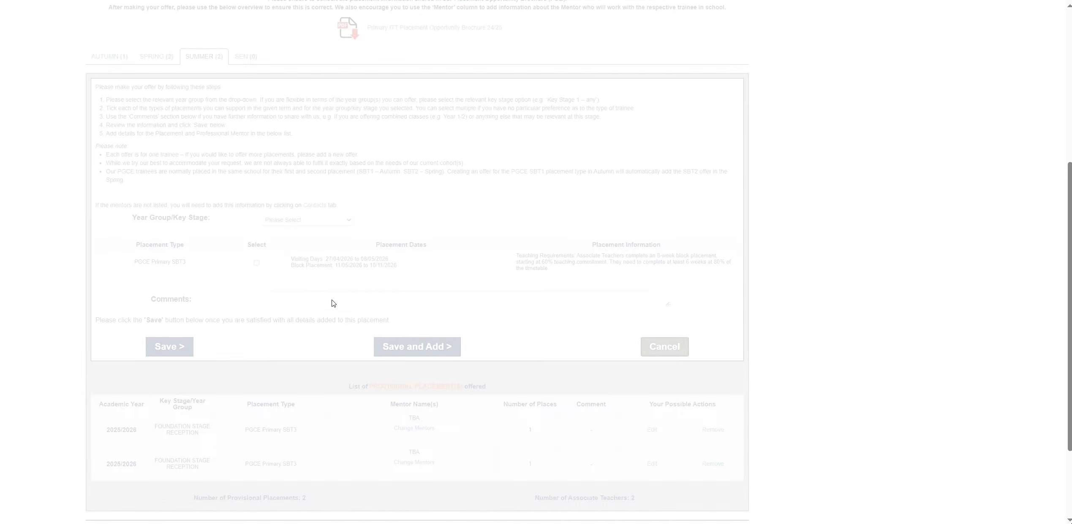
- Add and save a Summer offer for KEY STAGE 2 - YR 4 with the PGCE Primary SBT3 placement
key("alt+Tab")
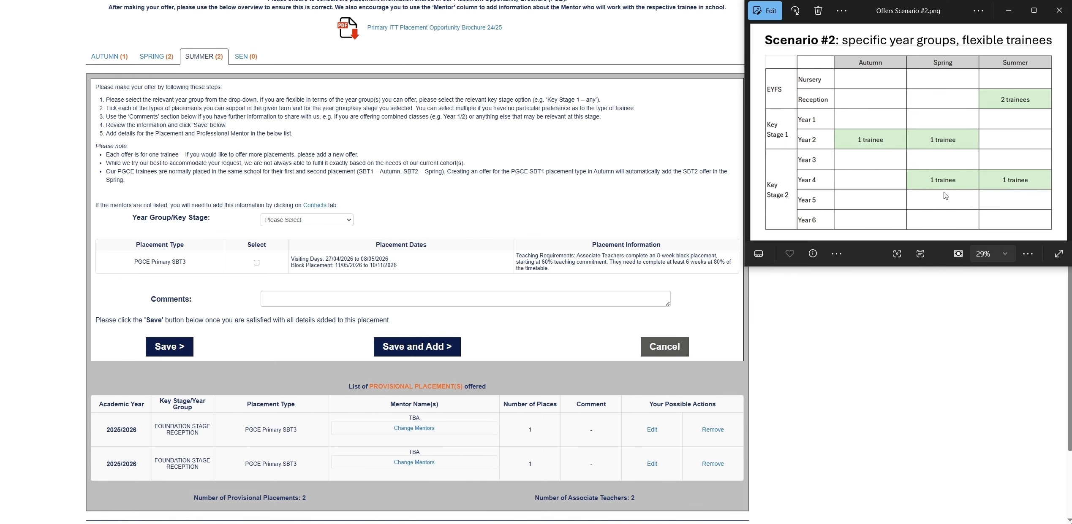
left_click(298, 224)
left_click(309, 337)
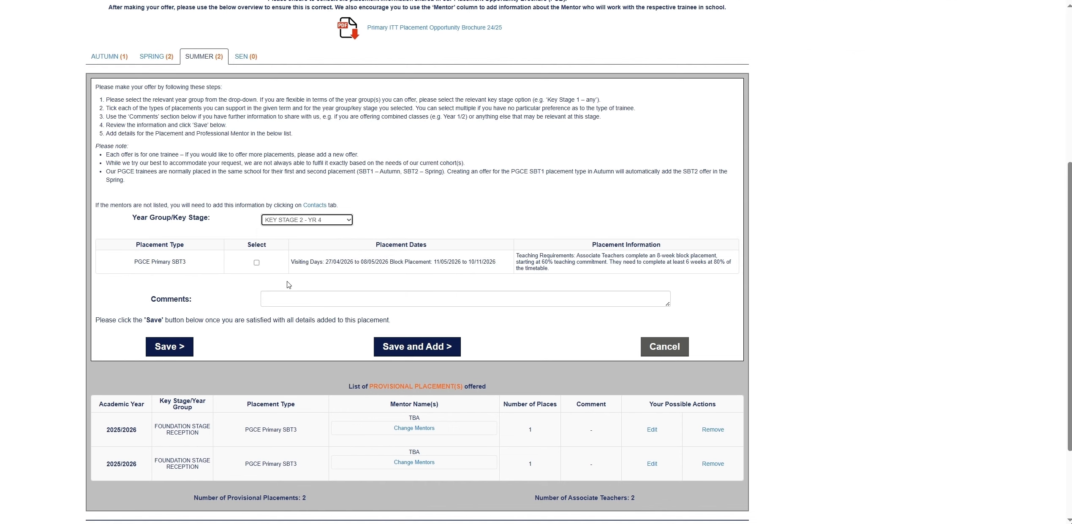
left_click(256, 263)
left_click(168, 354)
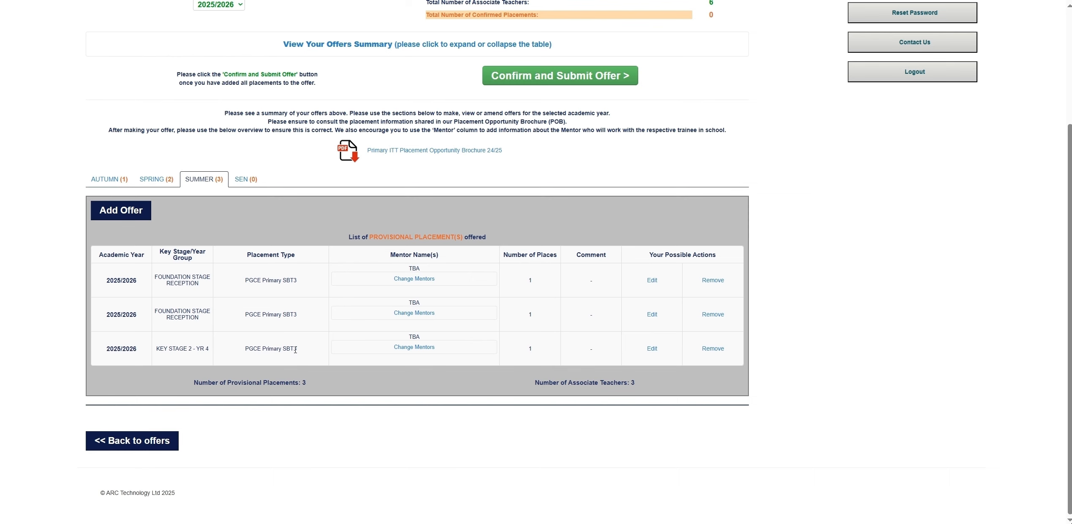
- Expand the offers summary and review the placement totals and all listed Scenario #2 offers
scroll(289, 349, "up", 3)
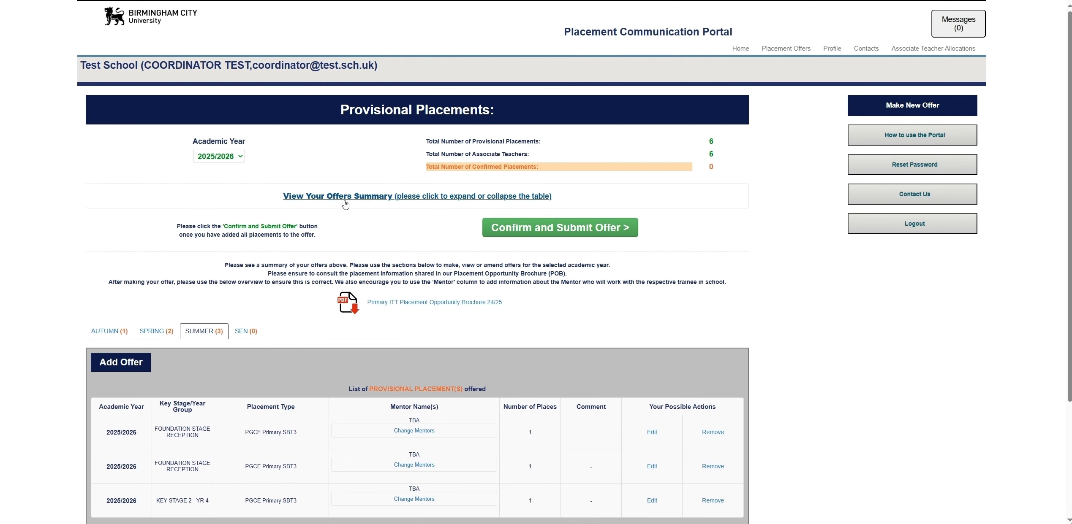
left_click(350, 198)
scroll(350, 199, "down", 1)
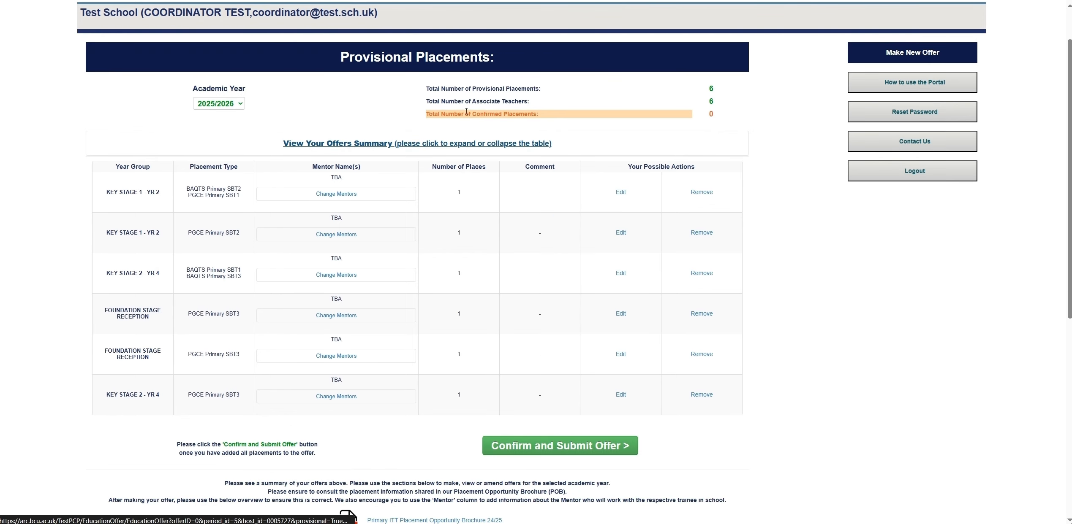
left_click_drag(473, 88, 542, 89)
left_click(361, 105)
scroll(300, 192, "down", 1)
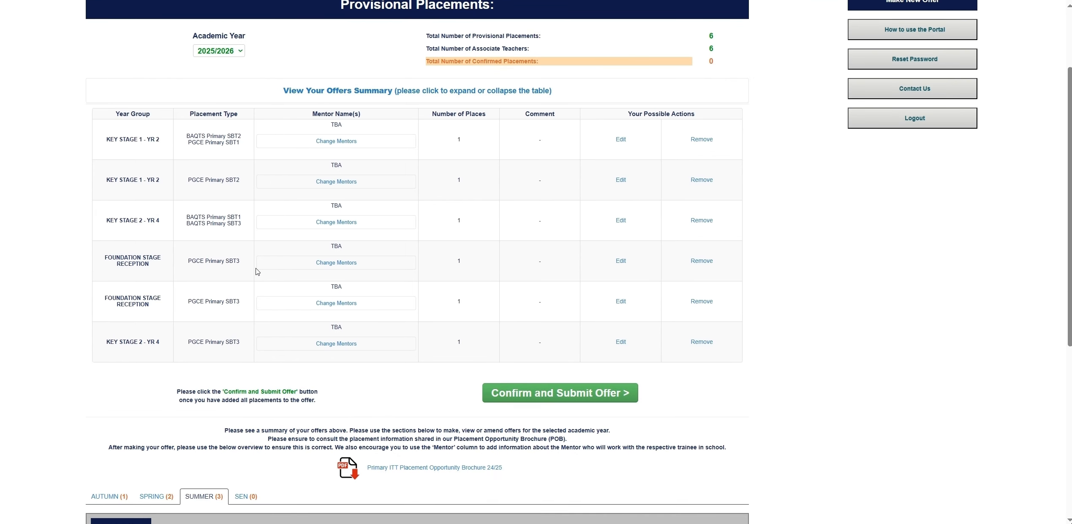
- Following Scenario #3, add and save an Autumn offer for Key Stage 1 (flexible) with BAQTS Primary SBT2, and check its listed key stage
left_click(562, 523)
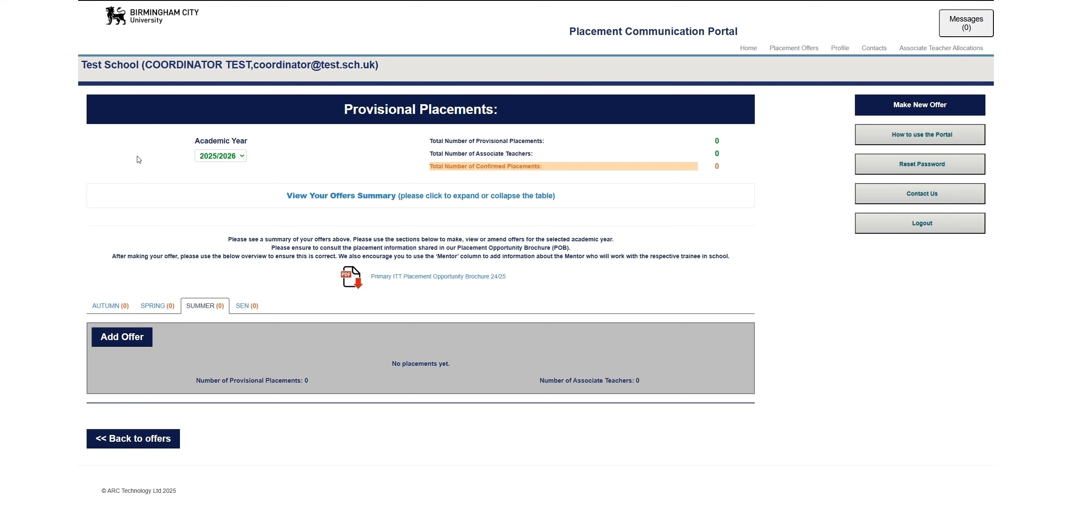
left_click(562, 523)
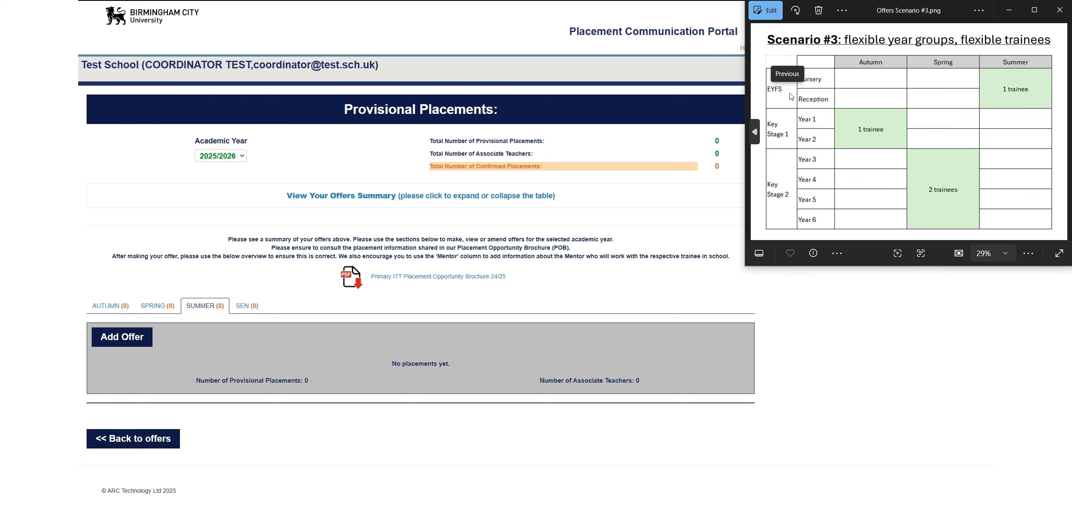
left_click(124, 308)
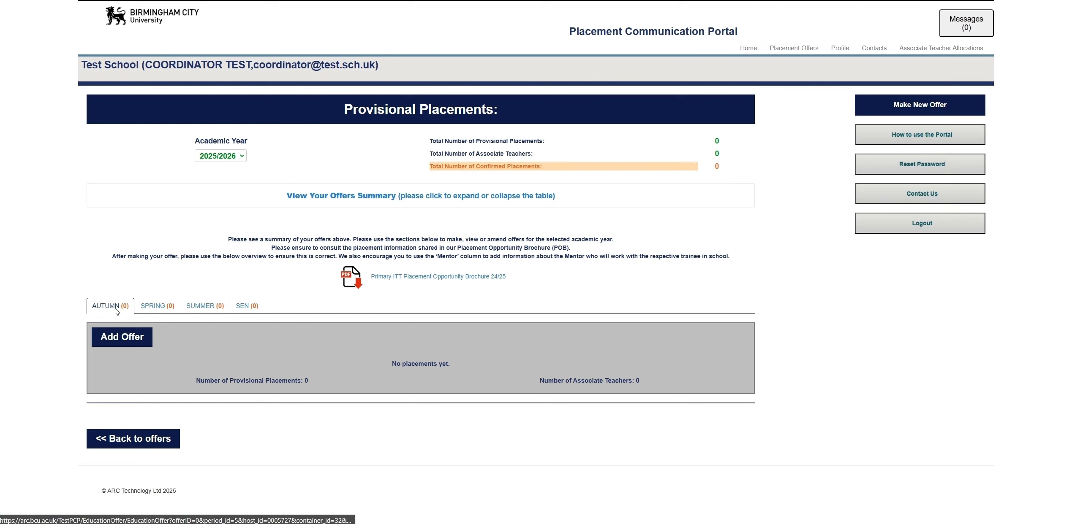
left_click(131, 343)
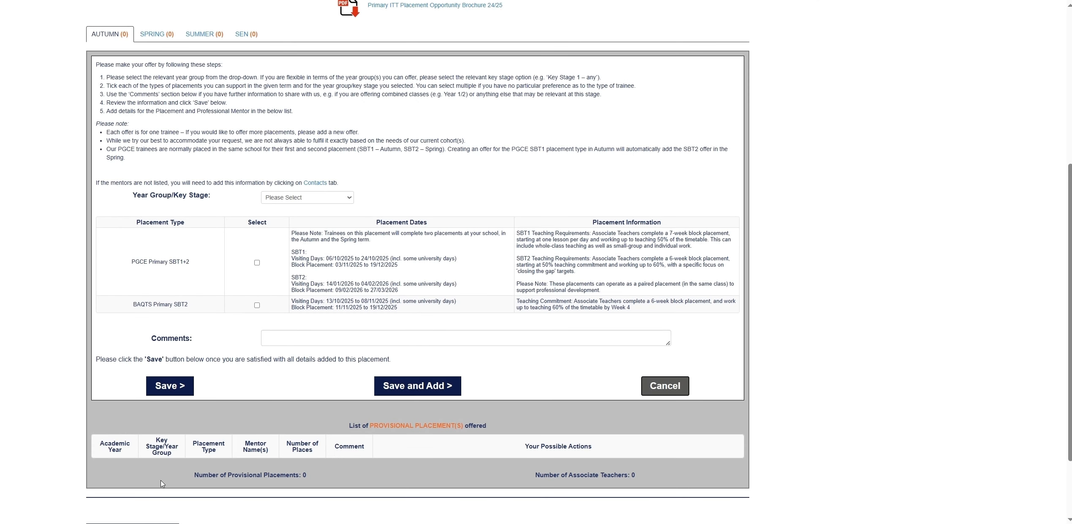
key("alt+Tab")
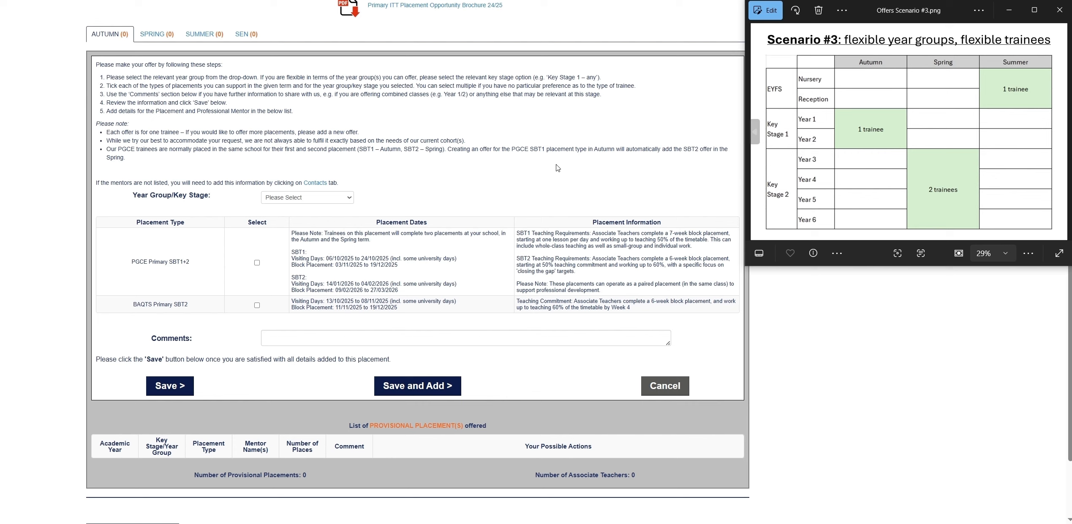
left_click(324, 201)
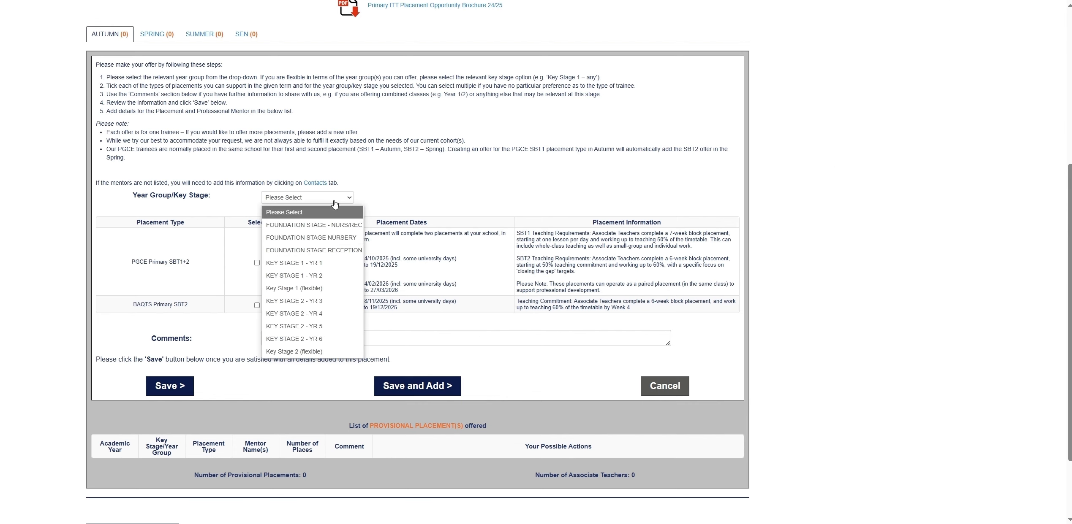
left_click(327, 292)
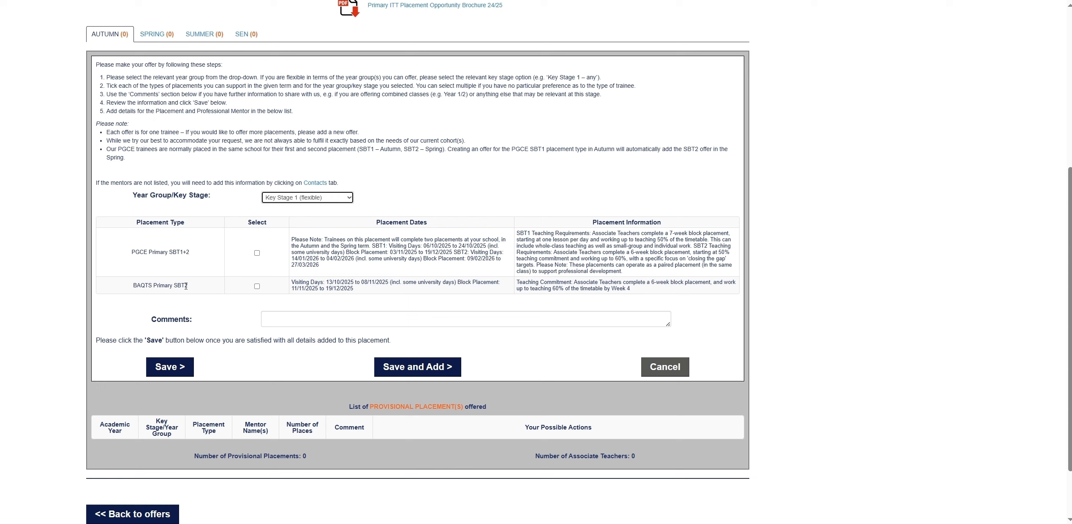
left_click(201, 523)
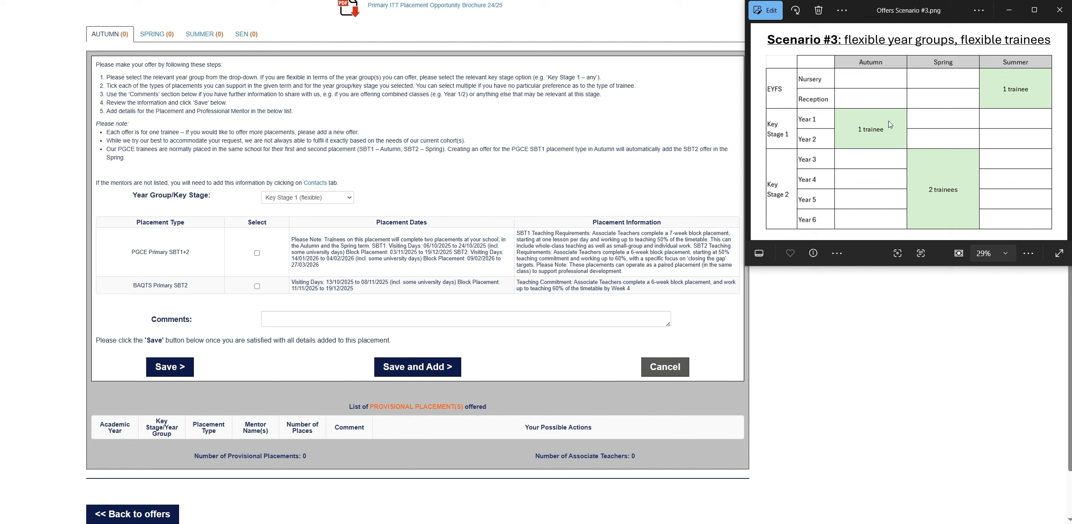
left_click(257, 287)
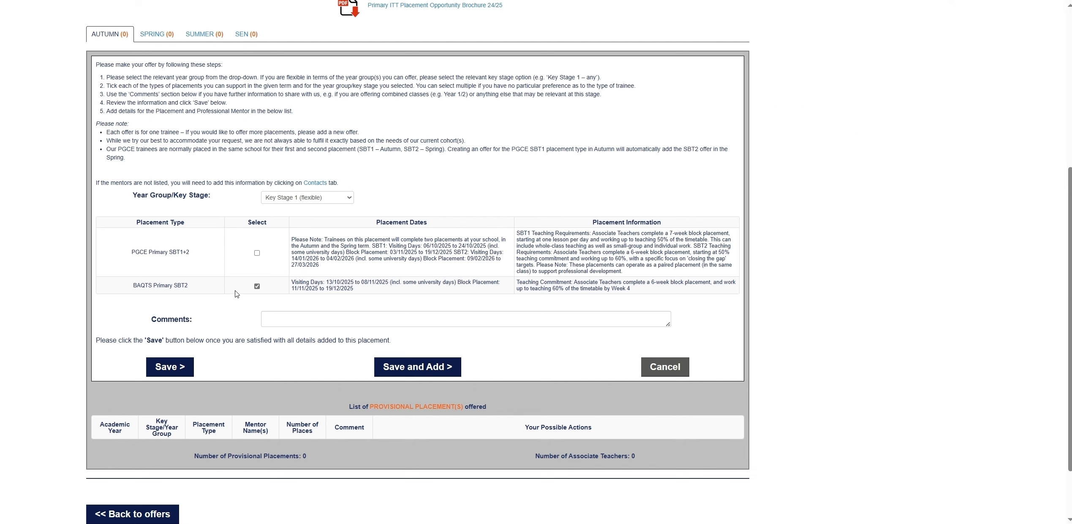
left_click(186, 369)
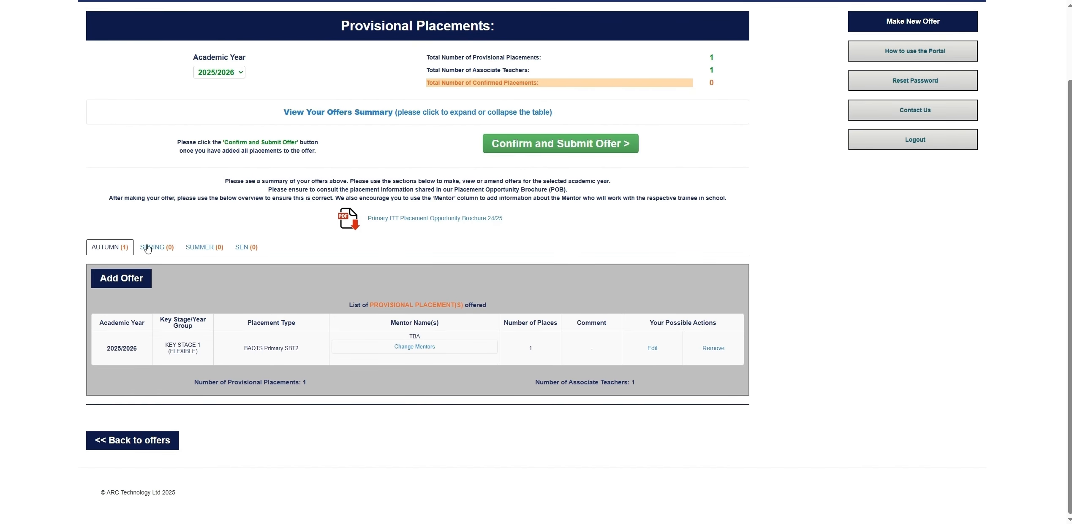
left_click_drag(166, 344, 202, 354)
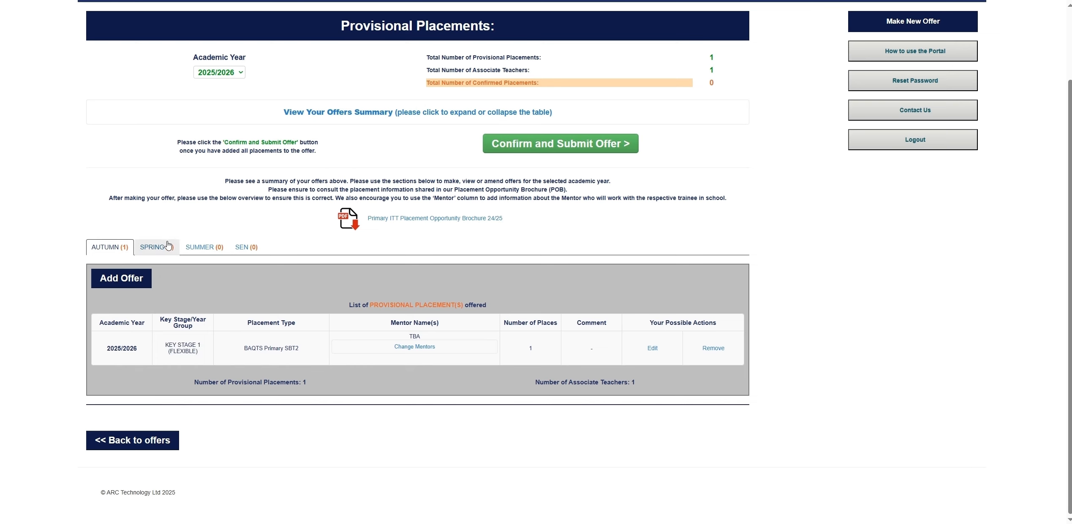
- Add and save a Spring offer for Key Stage 2 (flexible) with the BAQTS Primary SBT3 placement
left_click(168, 244)
key("alt+Tab")
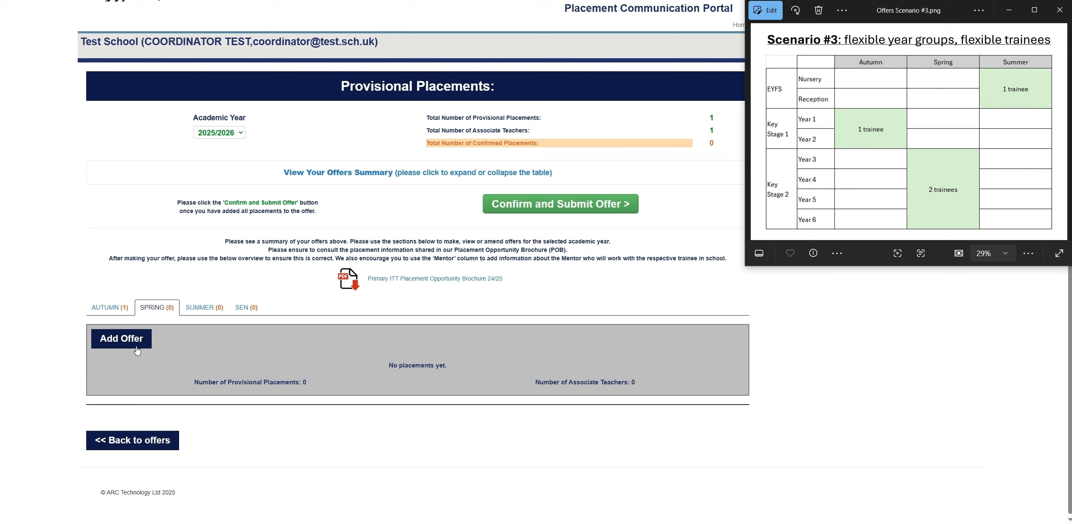
left_click(142, 345)
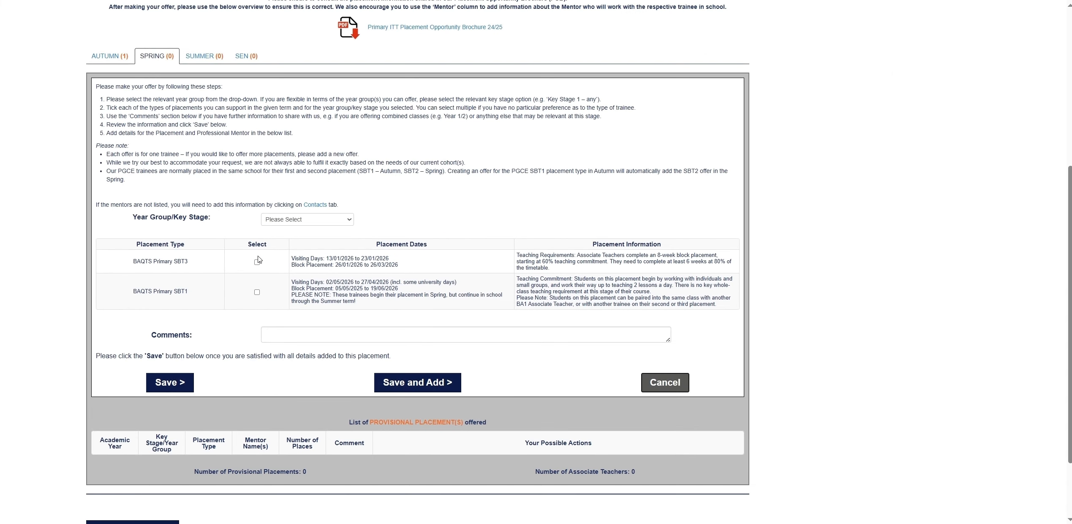
left_click(287, 222)
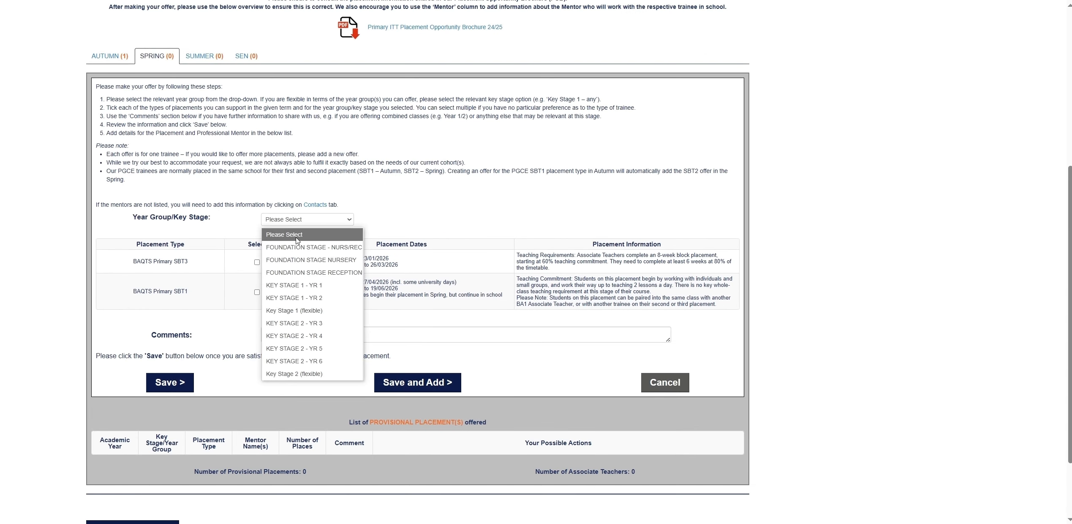
left_click(298, 375)
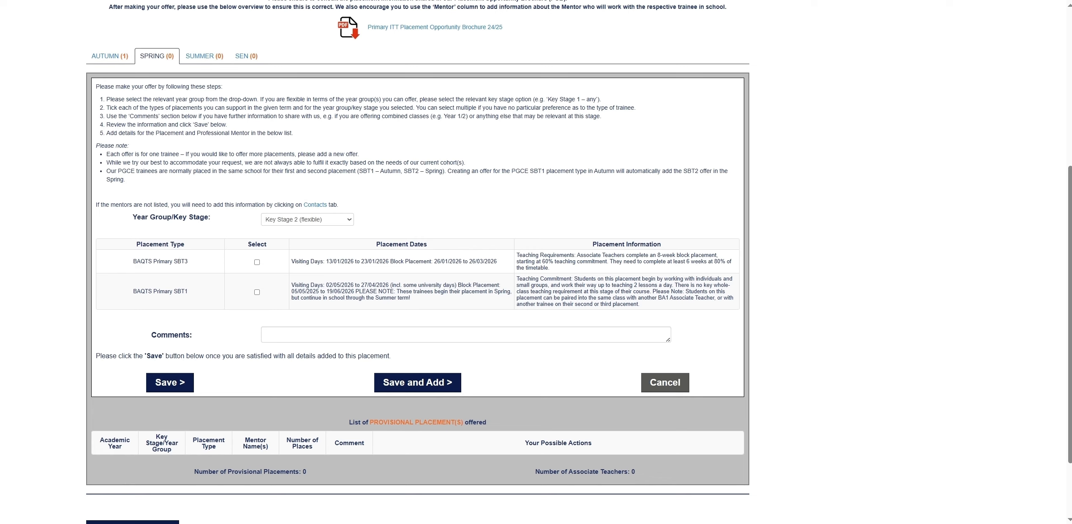
key("alt+Tab")
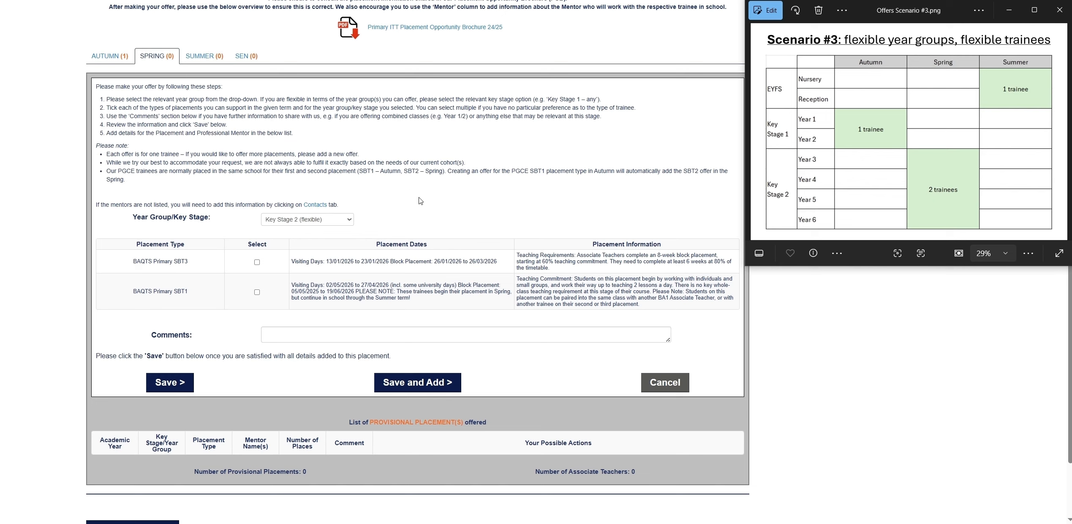
left_click(429, 191)
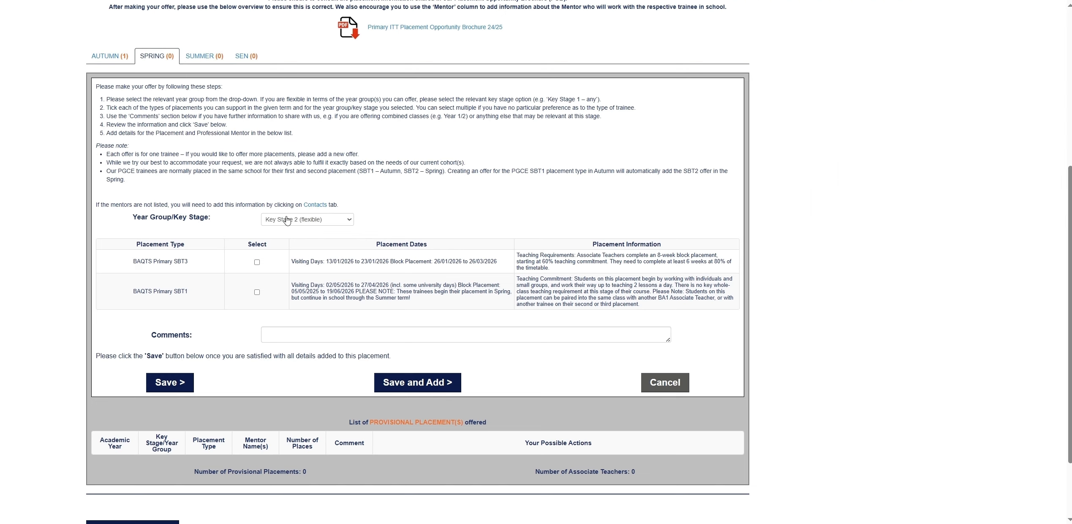
left_click(257, 262)
left_click(178, 389)
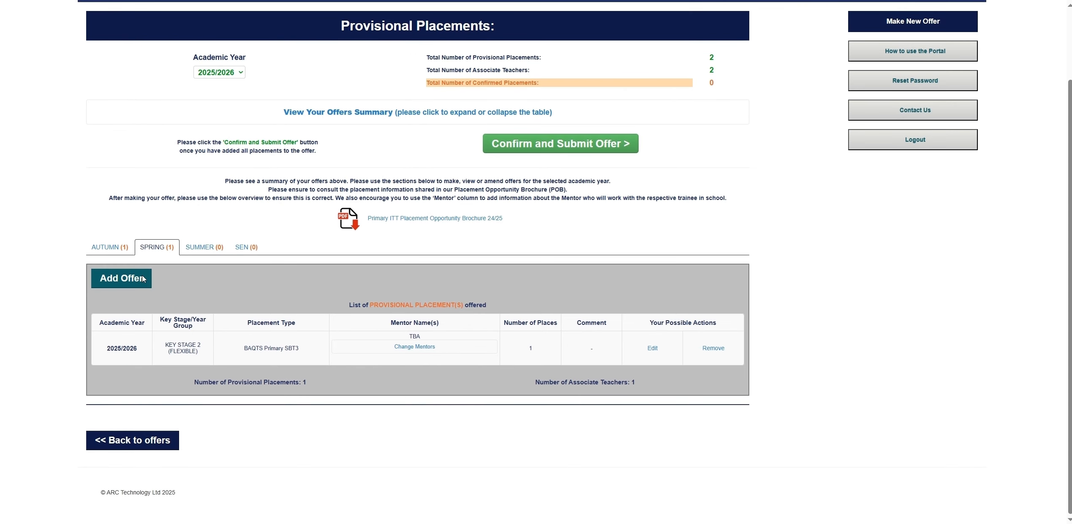
- Add and save a second Spring offer for Key Stage 2 (flexible) with both BAQTS Primary SBT3 and BAQTS Primary SBT1
left_click(143, 279)
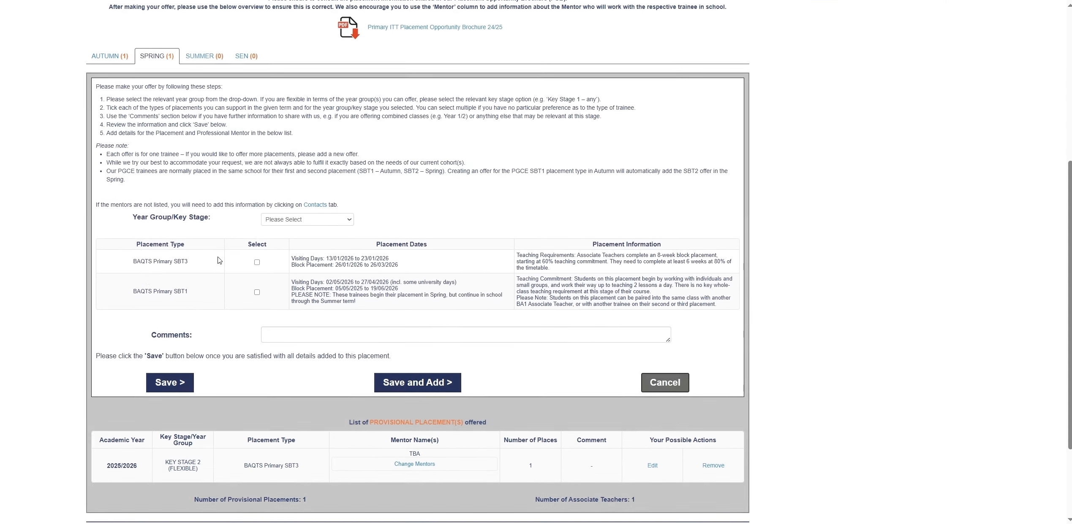
left_click(307, 219)
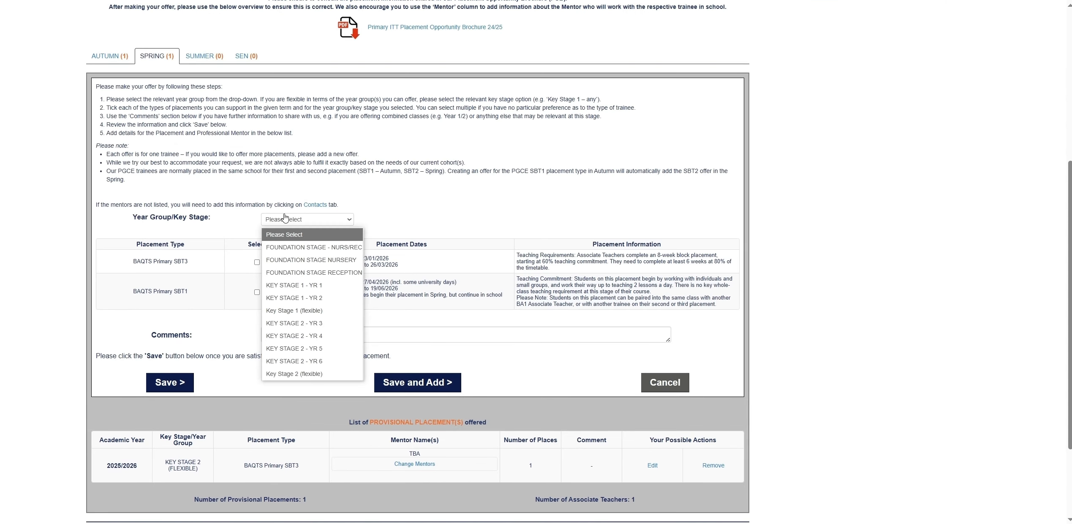
left_click(317, 375)
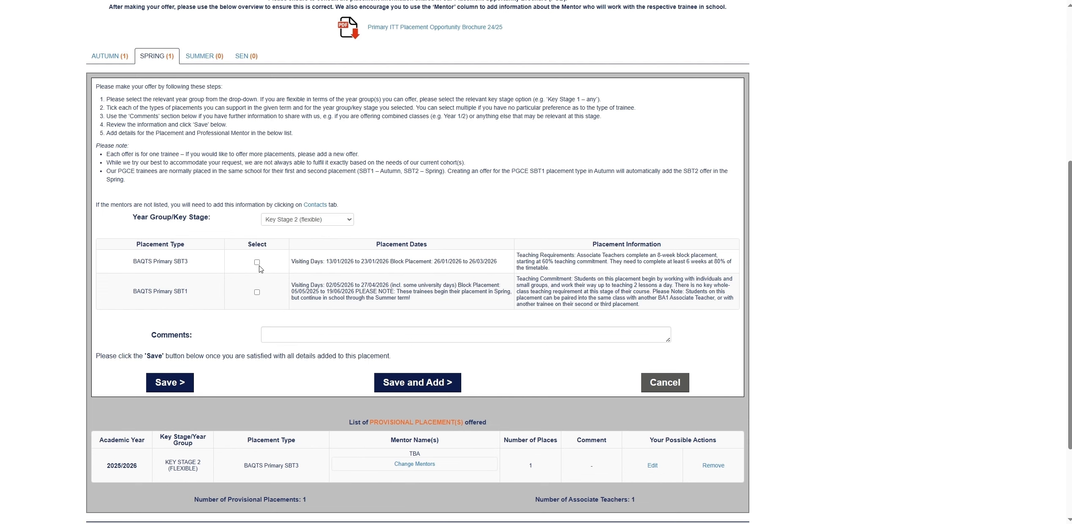
left_click(256, 262)
left_click(257, 292)
left_click(414, 383)
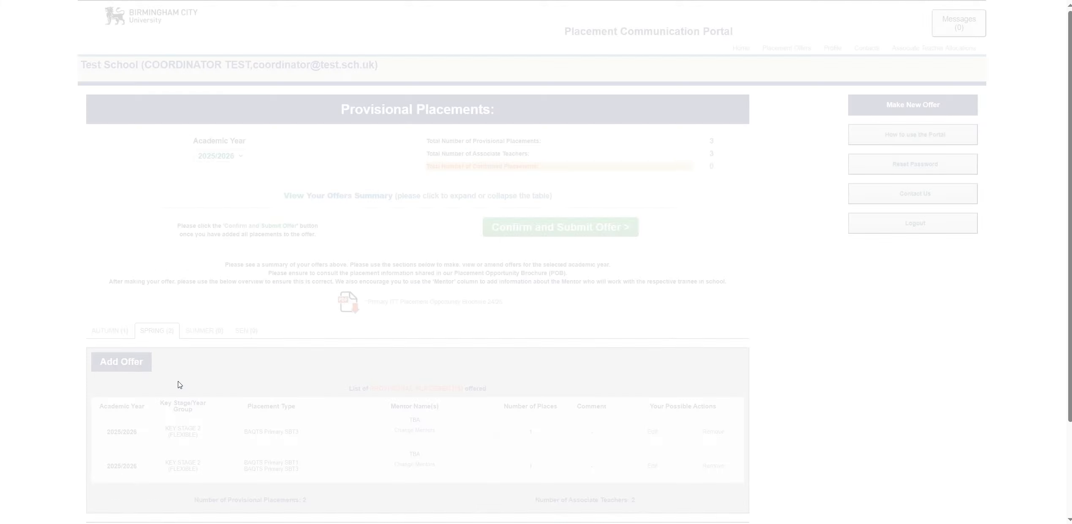
- Following Scenario #3, add and save a Summer offer for Foundation Stage - Nurs/Rec with the PGCE Primary SBT3 placement
key("alt+Tab")
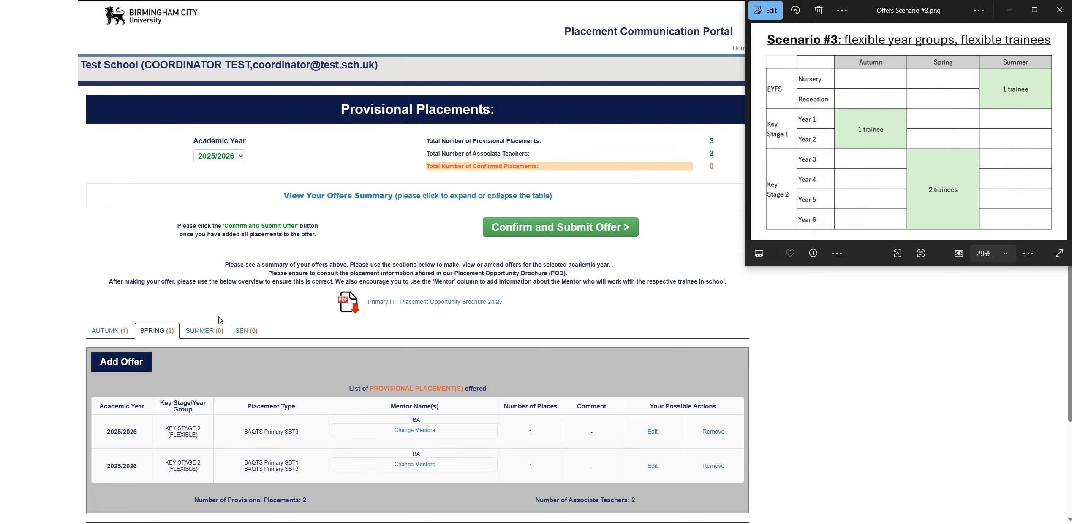
left_click(214, 330)
left_click(108, 369)
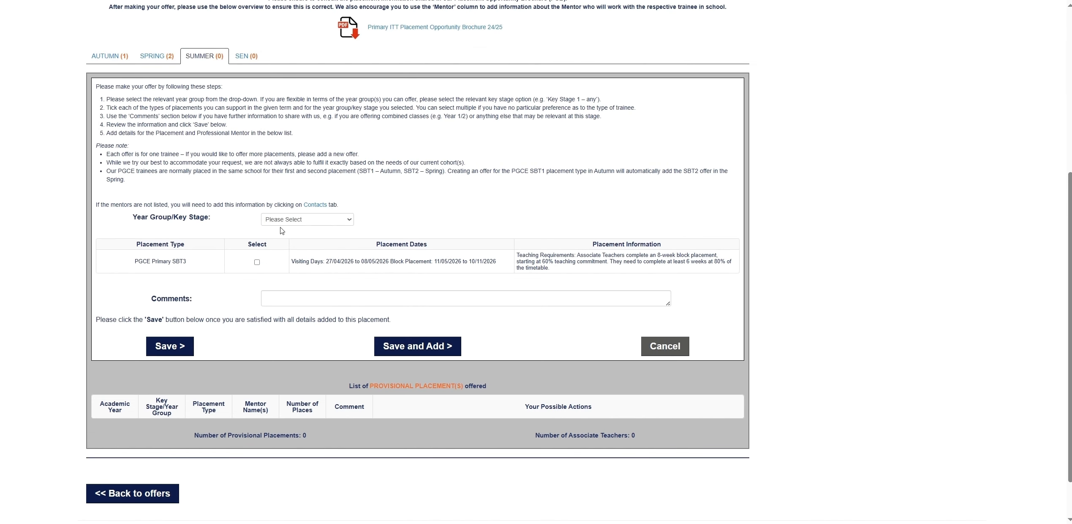
left_click(301, 222)
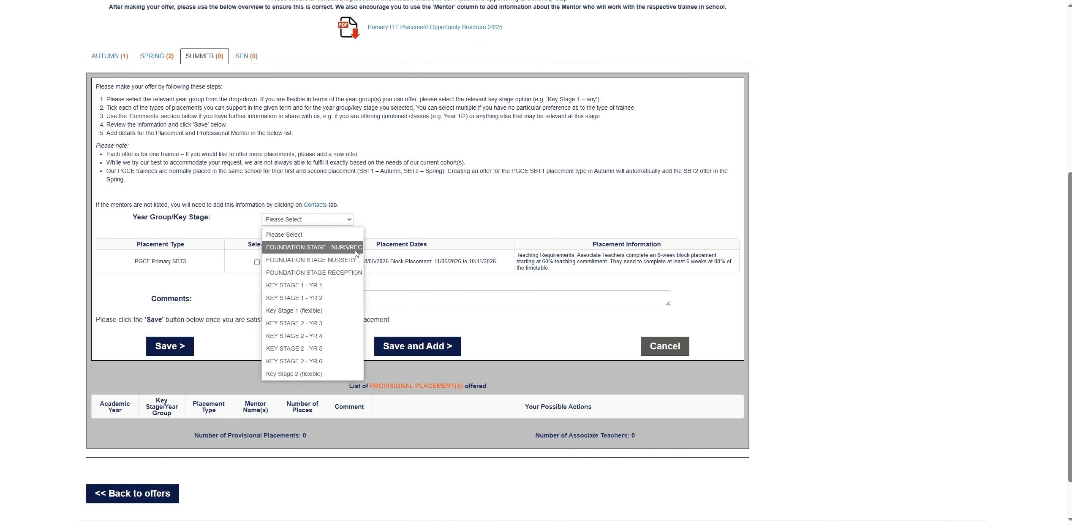
left_click(346, 252)
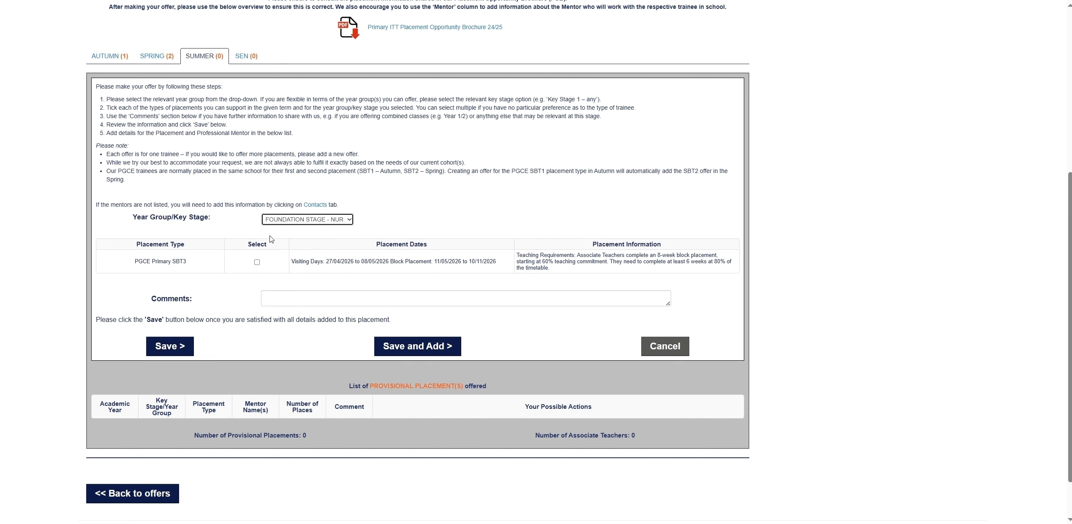
left_click(257, 263)
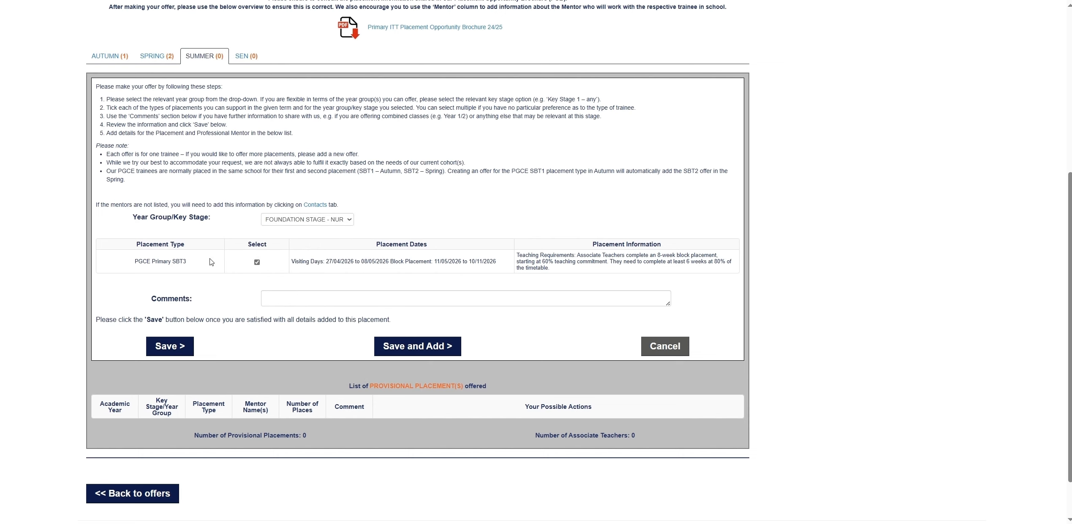
left_click(184, 347)
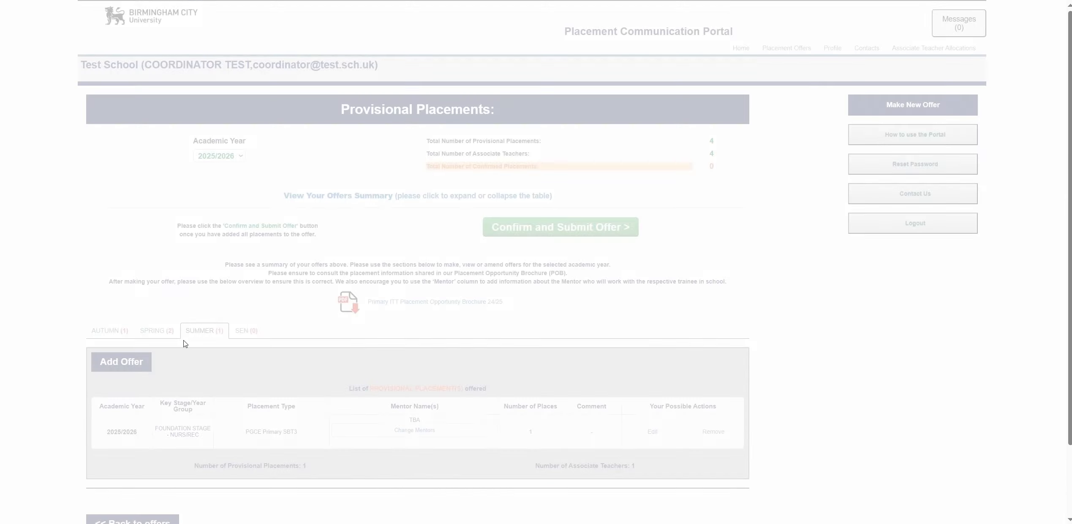
- Expand the offers summary and review all listed Scenario #3 offers
scroll(187, 342, "down", 1)
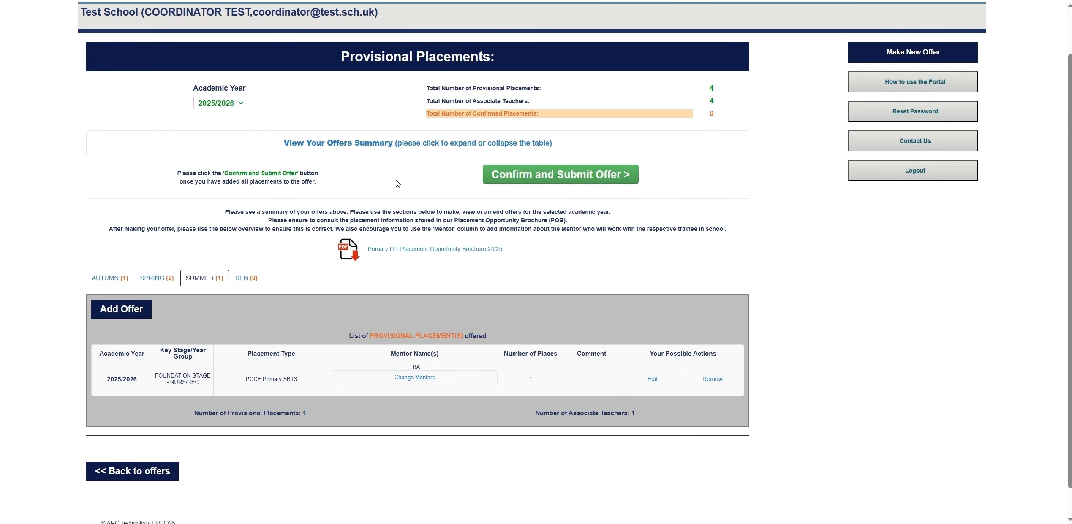
scroll(397, 185, "up", 1)
left_click(368, 198)
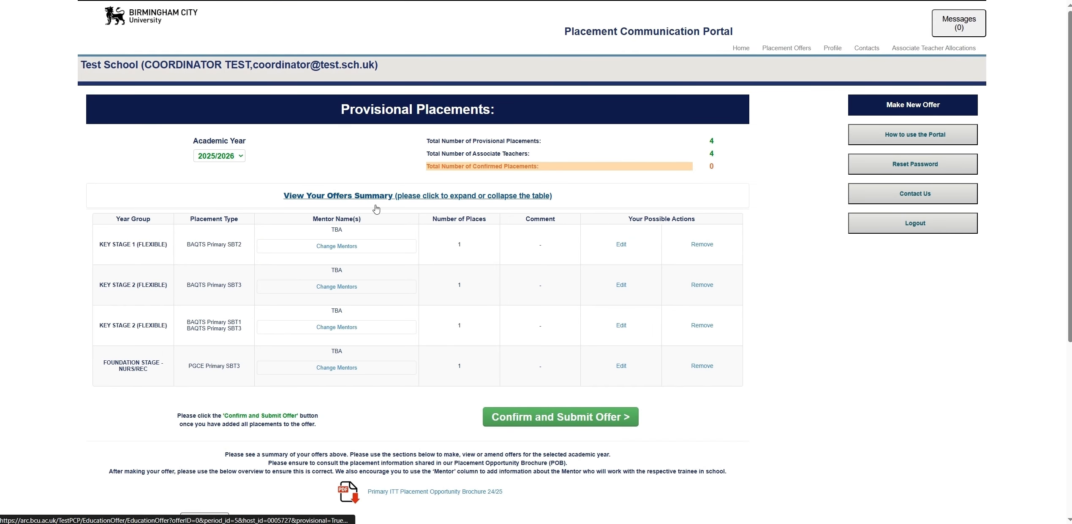
scroll(380, 197, "down", 1)
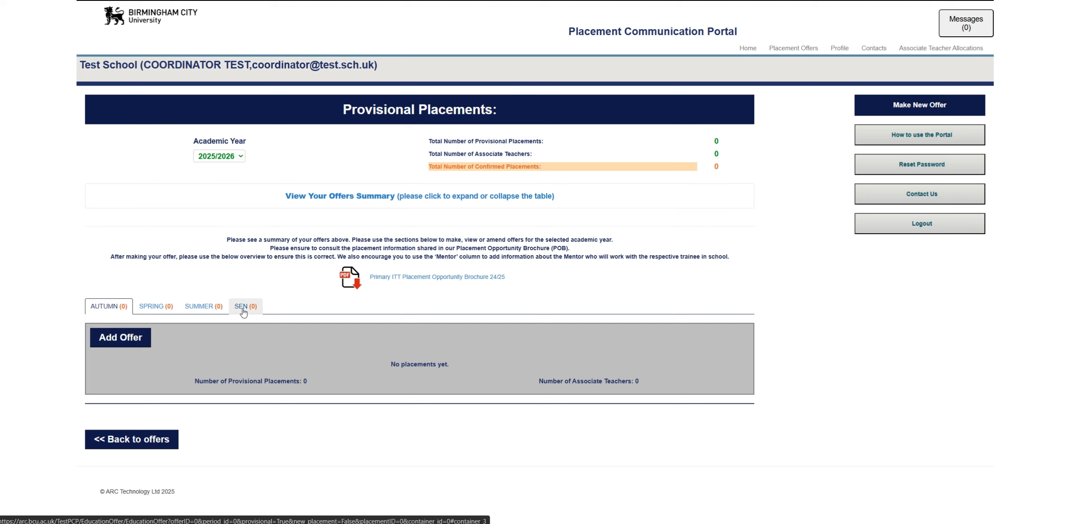
- Add and save an SEN offer for 2 BAQTS Primary SBT2 (SEN) and 3 PGCE Primary SBT2 (SEN) students, including a comment
left_click(244, 313)
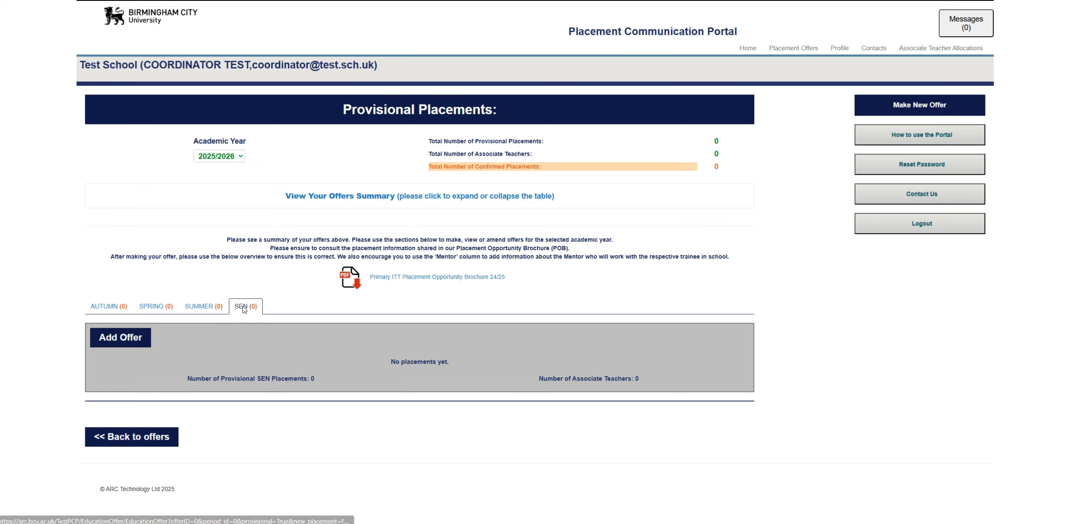
left_click(136, 338)
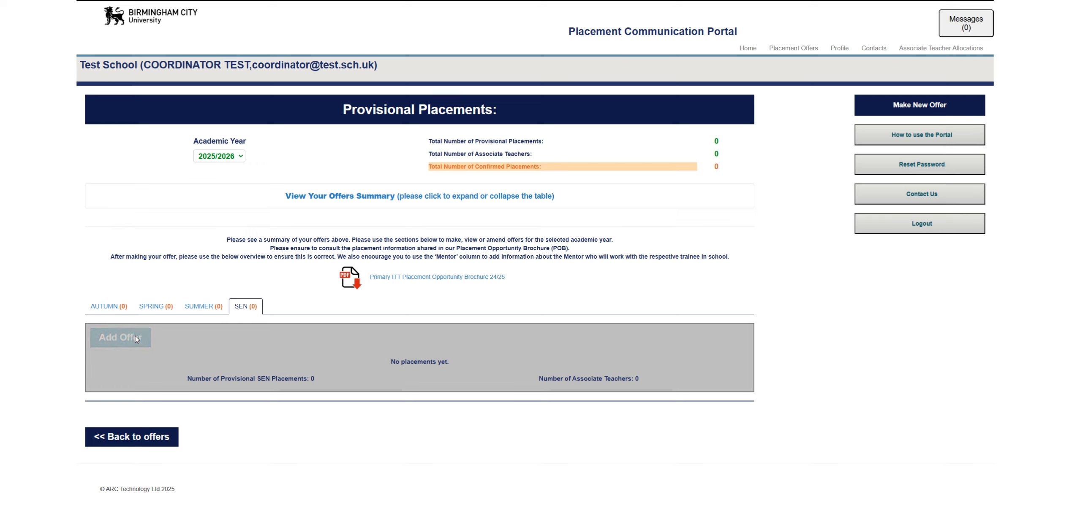
scroll(165, 308, "down", 3)
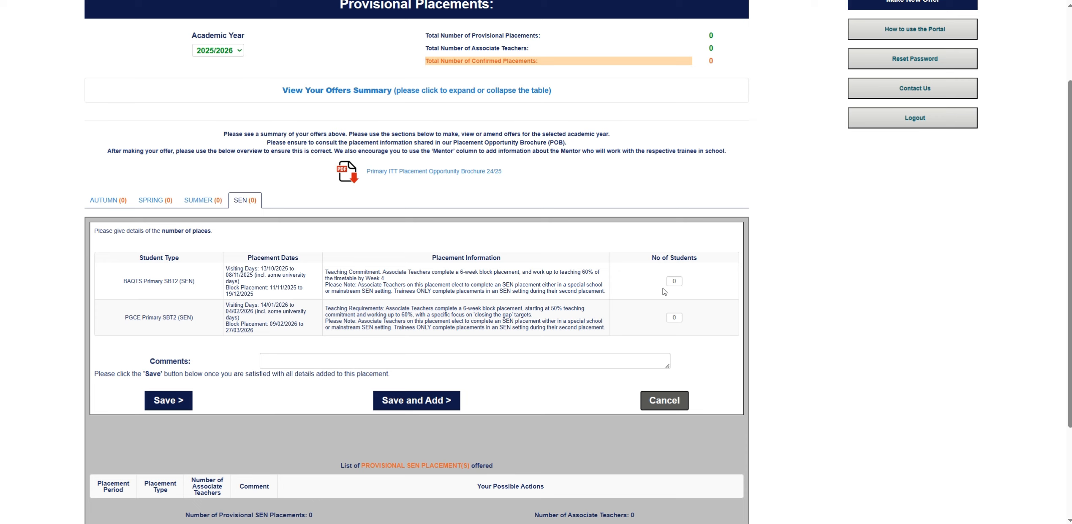
left_click(678, 281)
left_click(698, 279)
left_click(678, 320)
left_click(716, 315)
left_click(433, 364)
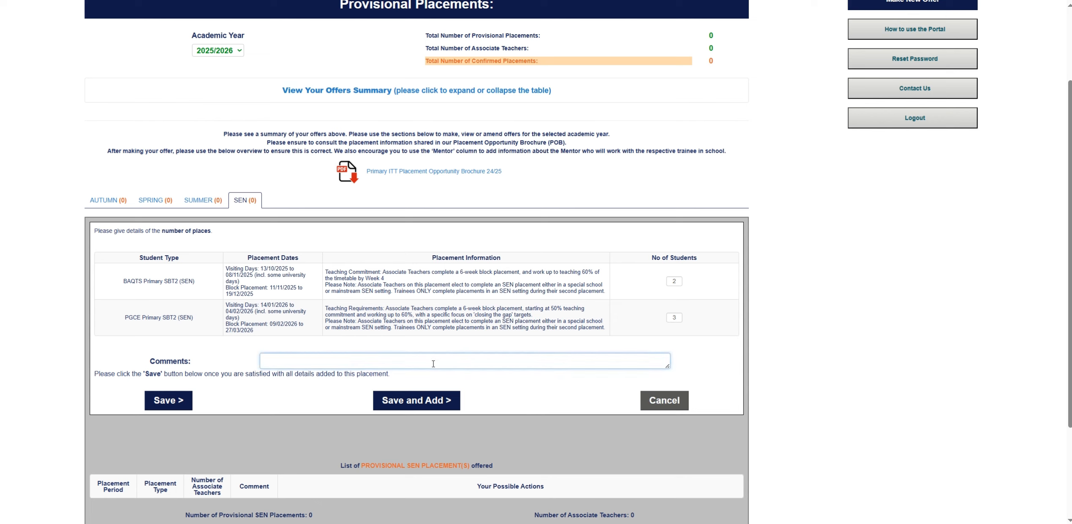
type("comme")
left_click(162, 403)
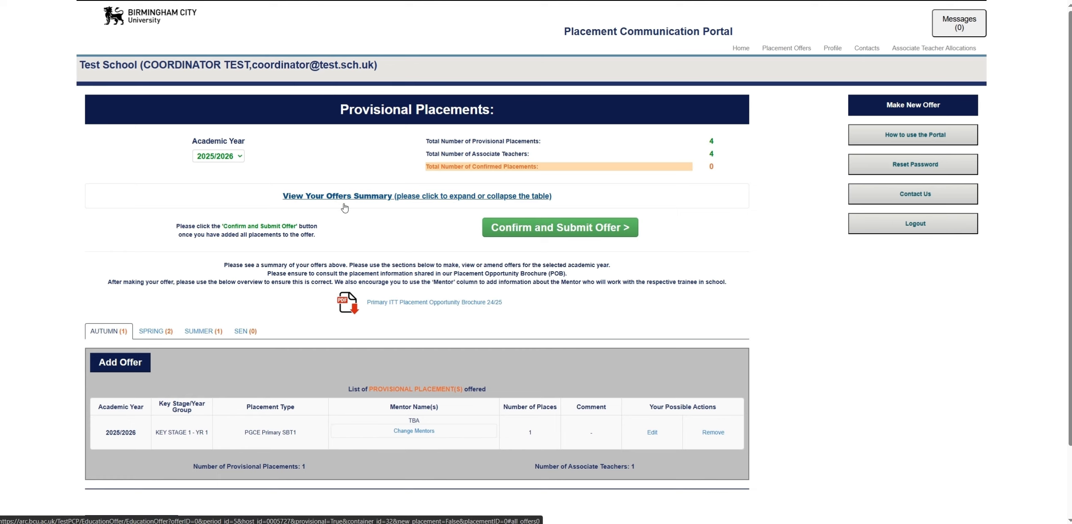
- Remove the Key Stage 1 - Yr 1 PGCE Primary SBT1 offer from the expanded offers summary and confirm the removal
left_click(340, 202)
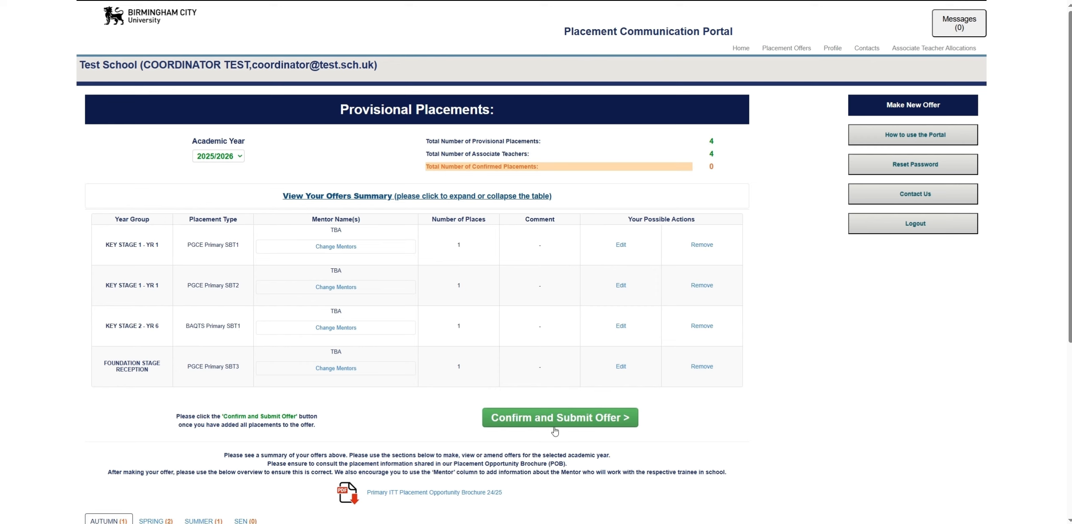
left_click(709, 248)
left_click(590, 42)
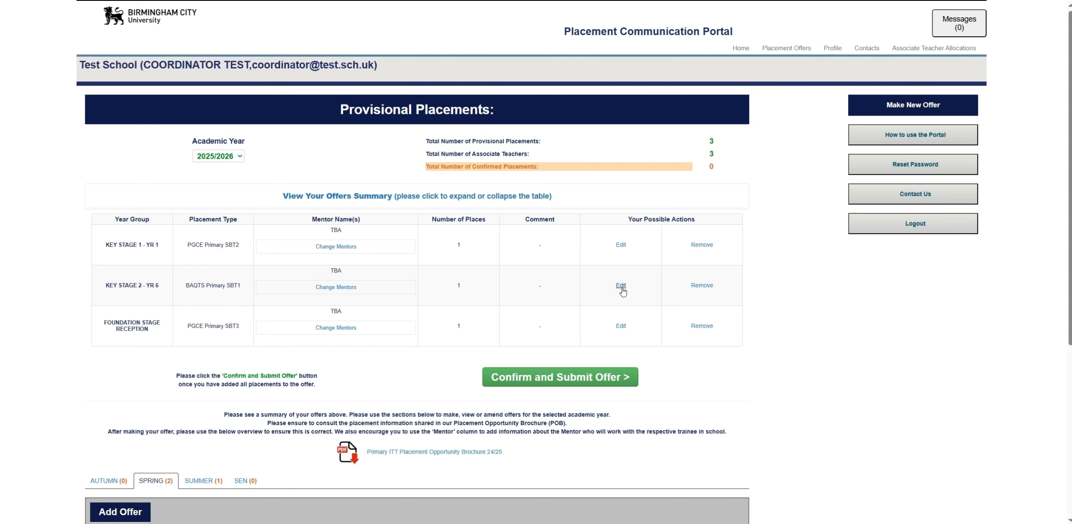
- Change the year group of the BAQTS Primary SBT1 offer to Key Stage 2 - Yr 5 and update the offer
left_click(620, 286)
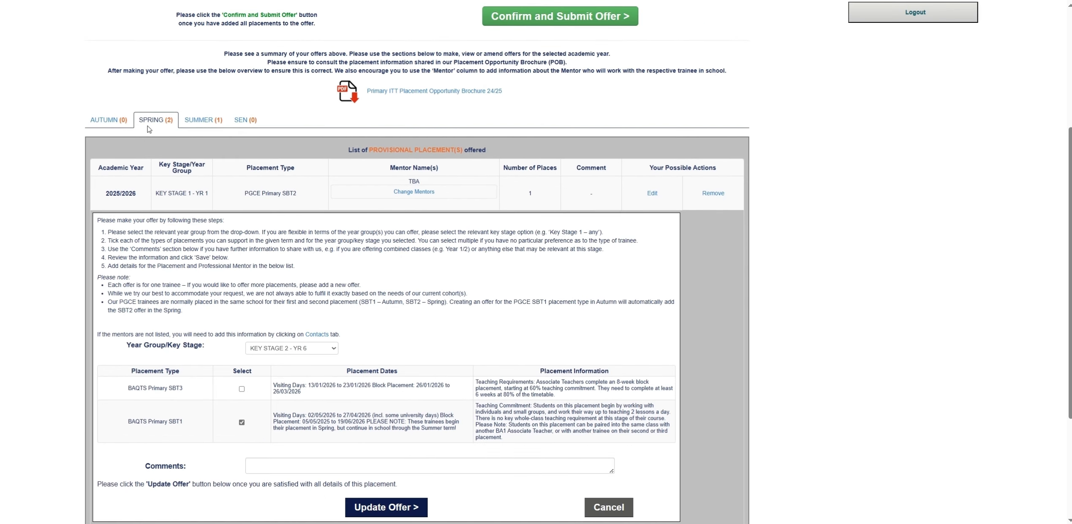
scroll(385, 244, "down", 2)
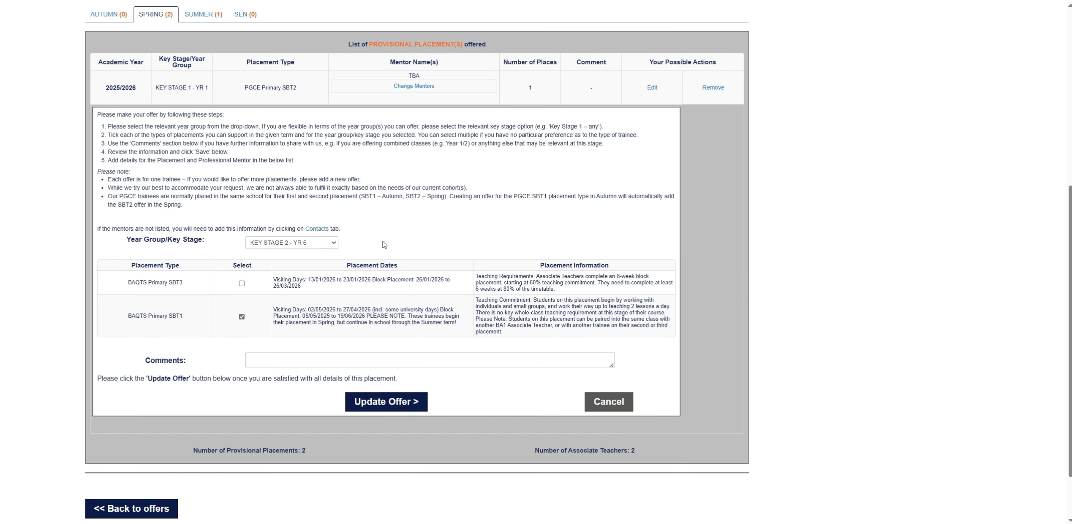
left_click(310, 244)
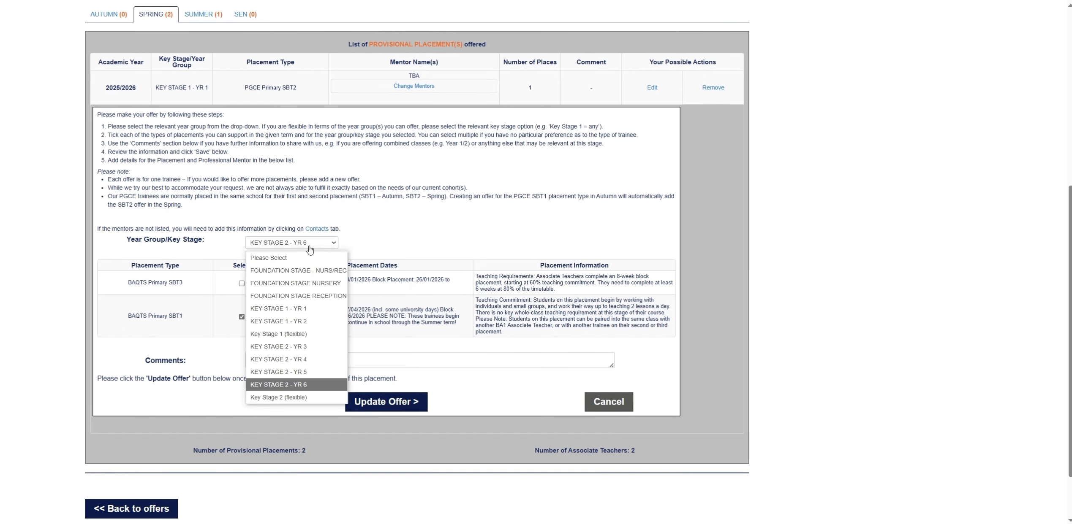
left_click(310, 372)
left_click(242, 317)
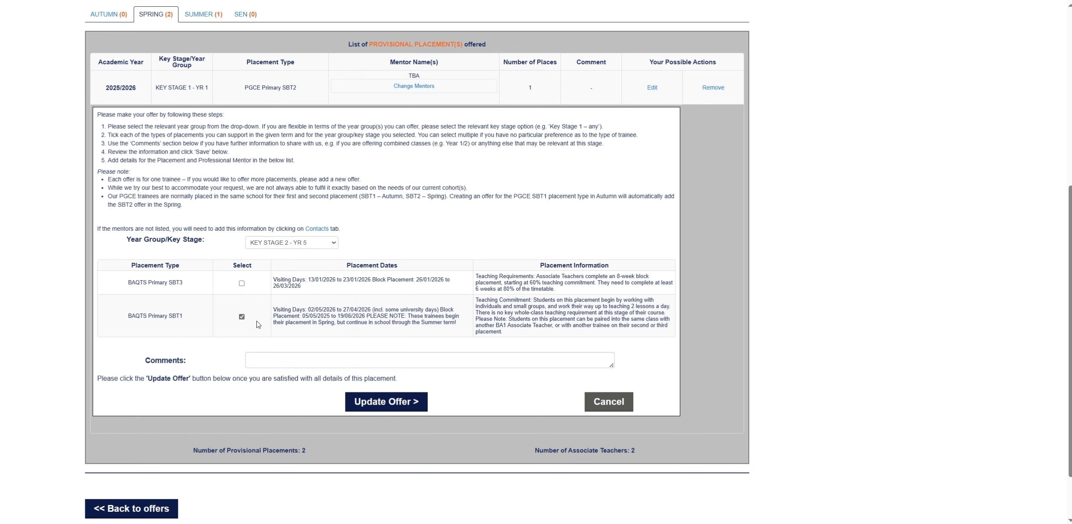
left_click(385, 414)
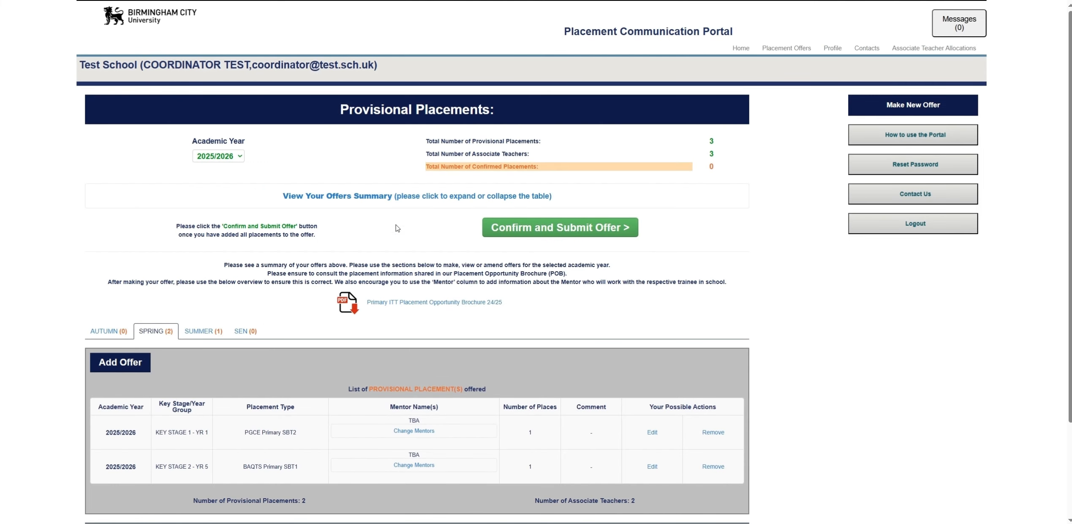
- Assign the test mentor as Placement Mentor and the test coordinator as Professional Mentor for the Key Stage 1 - Yr 1 PGCE Primary SBT2 offer
left_click(395, 199)
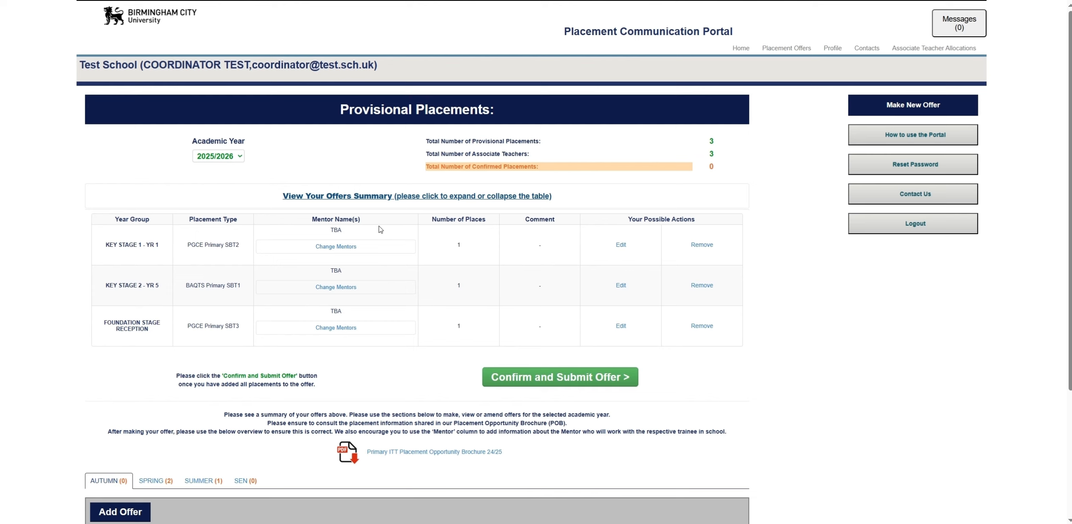
left_click(337, 248)
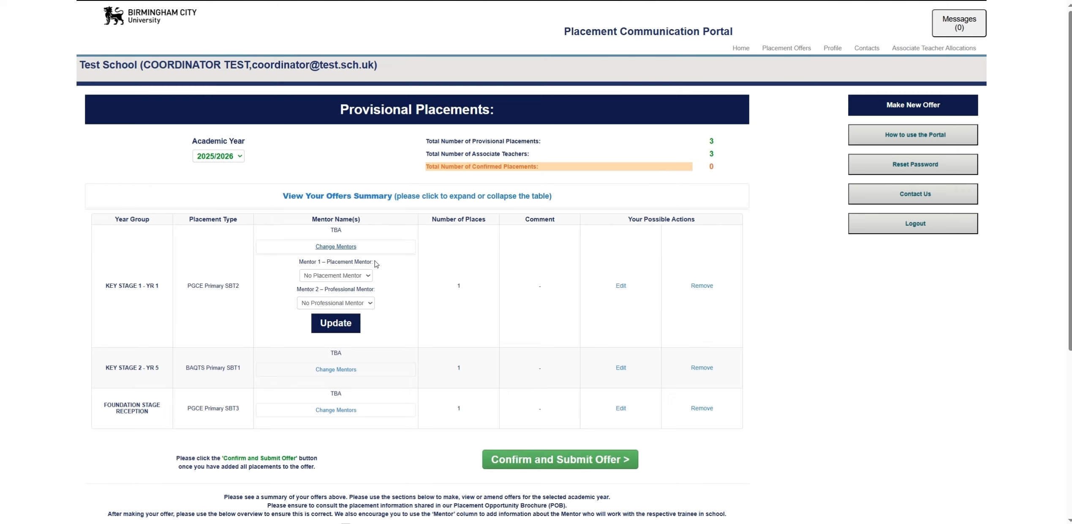
left_click(369, 275)
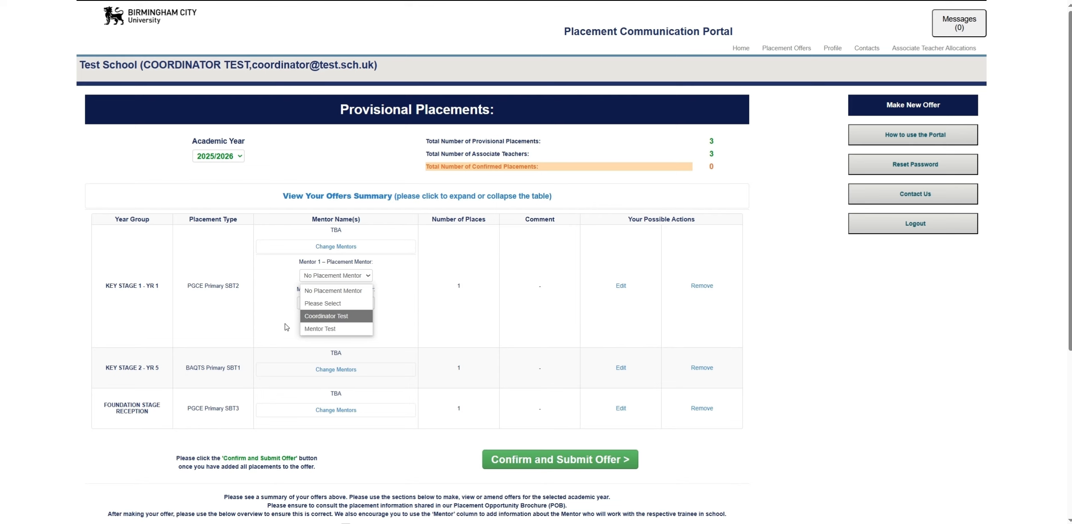
left_click(323, 330)
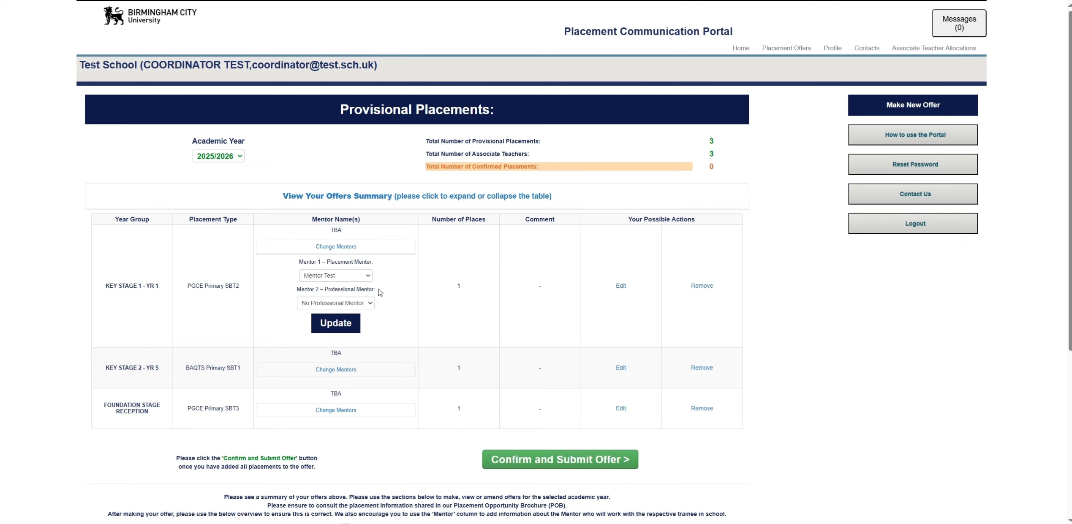
left_click(371, 304)
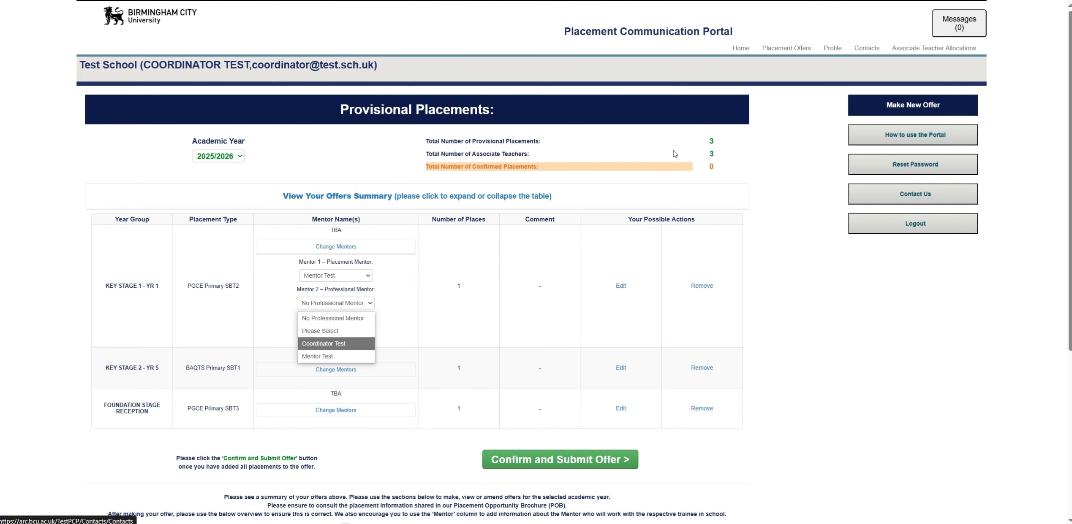
left_click(342, 344)
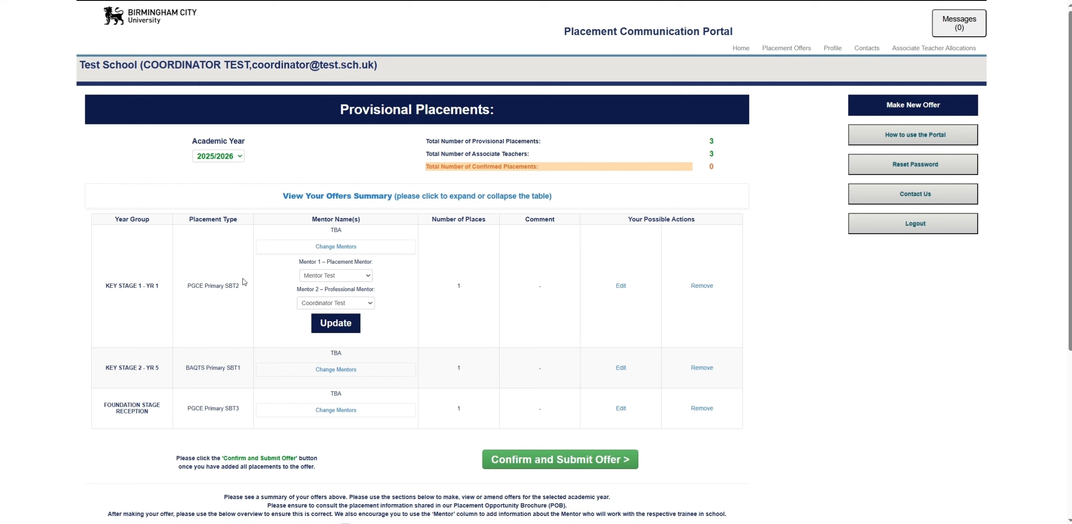
left_click(340, 324)
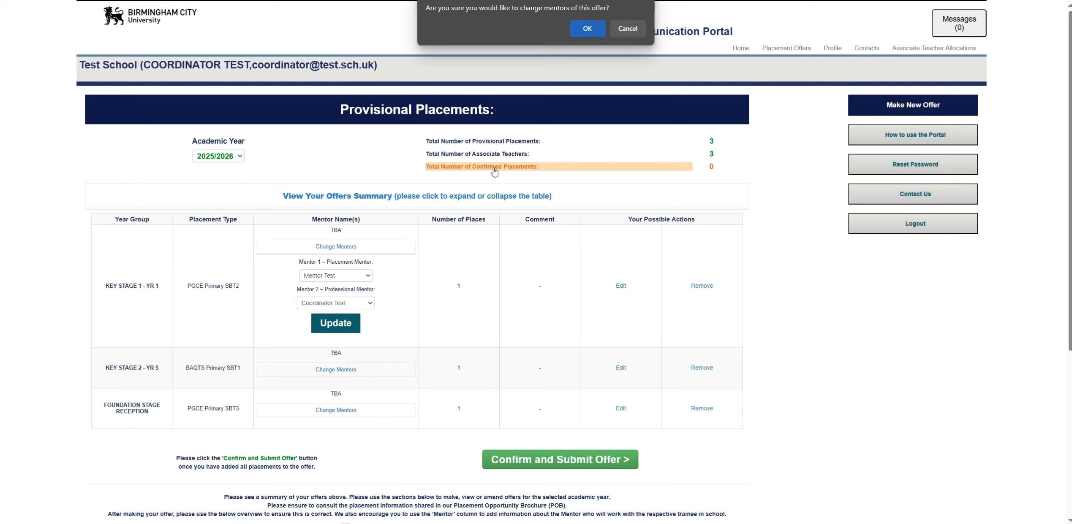
left_click(595, 33)
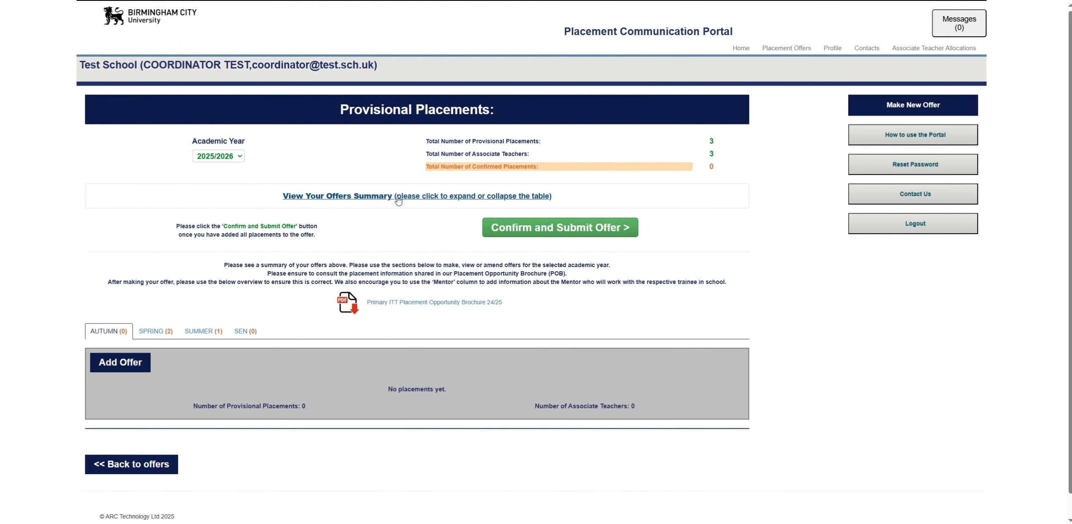
- Check the mentors in the expanded offers summary and submit the finalised 2025/2026 offers
left_click(397, 198)
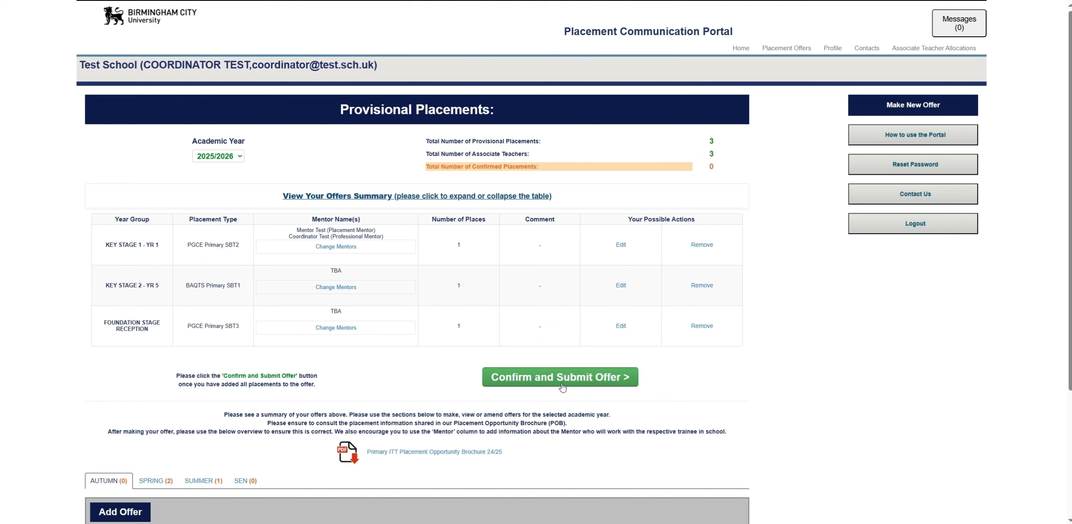
left_click(561, 386)
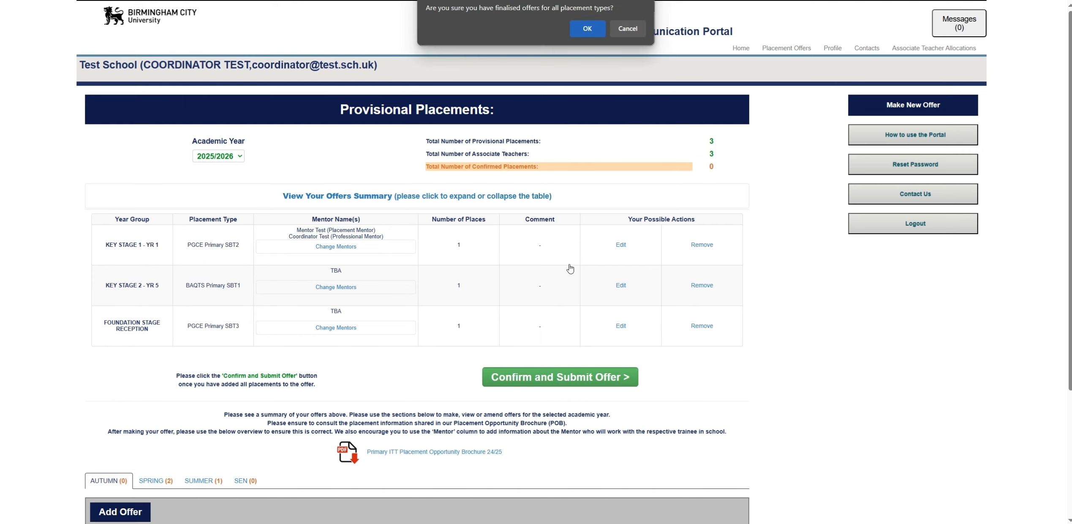
left_click(587, 27)
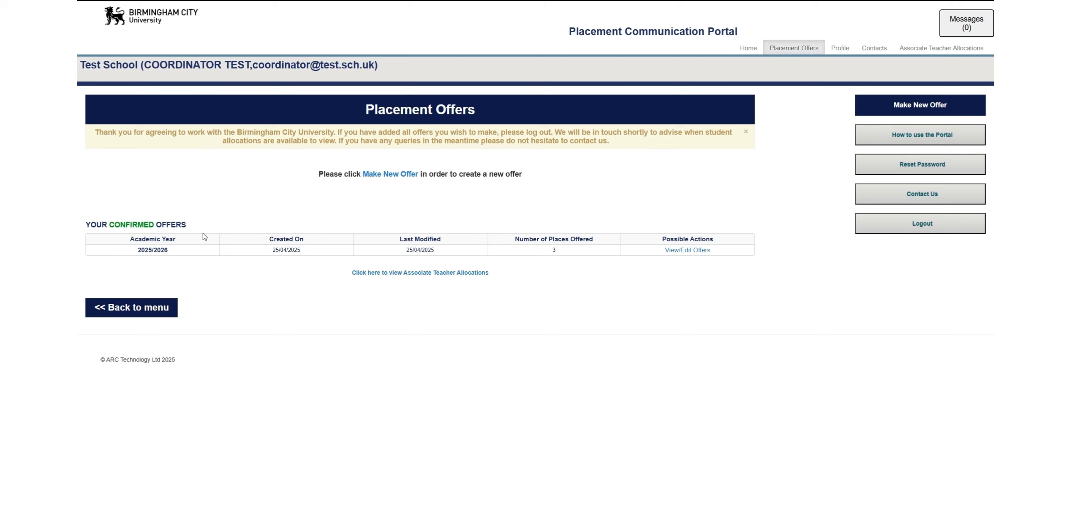
- Open the confirmed 2025/2026 offers and expand their summary to review the listed placements and possible actions
left_click(671, 251)
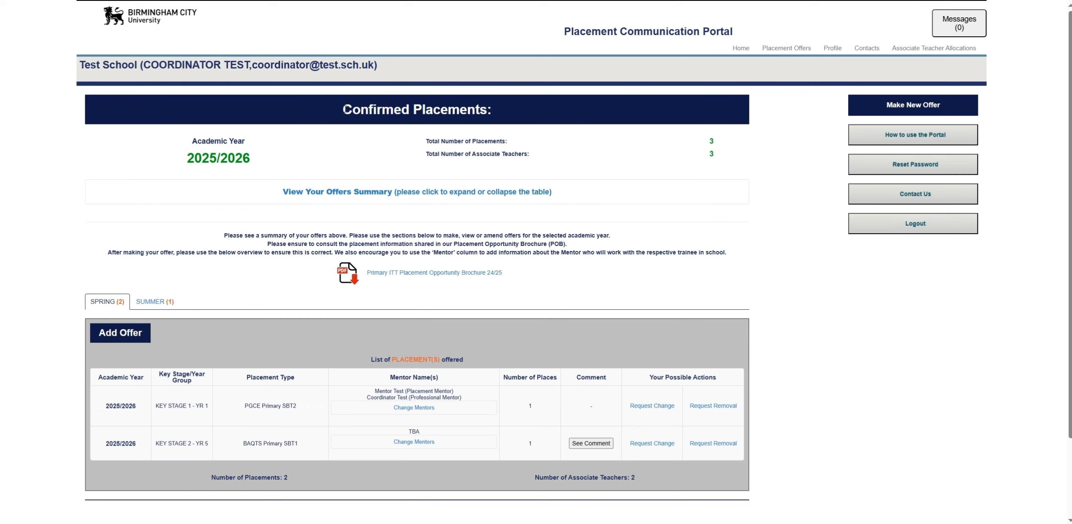
left_click_drag(342, 110, 496, 107)
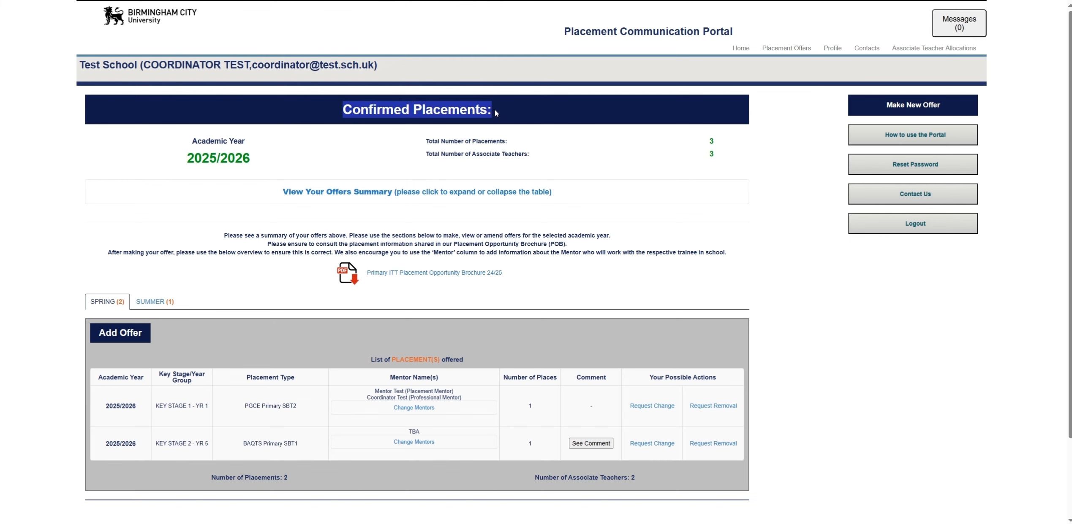
left_click(403, 192)
scroll(412, 208, "down", 1)
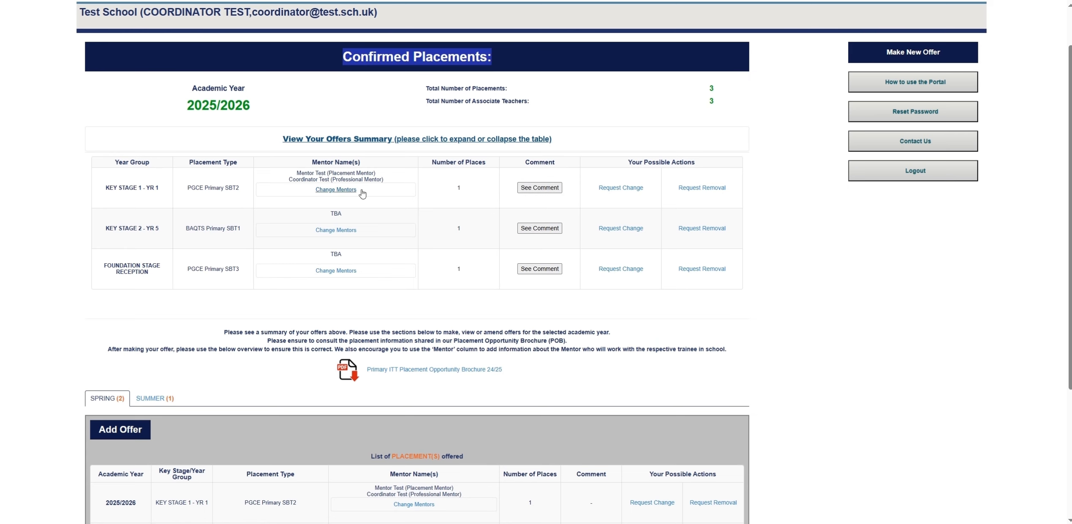
- Request removal of the Key Stage 2 - Yr 5 BAQTS Primary SBT1 placement, giving "message" as the request details
left_click(354, 231)
left_click(340, 230)
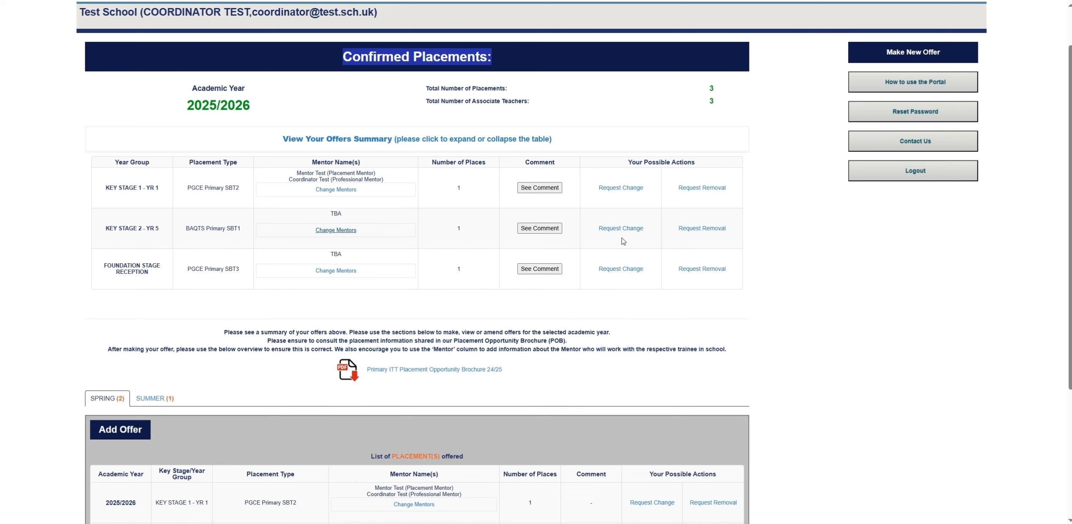
left_click(623, 242)
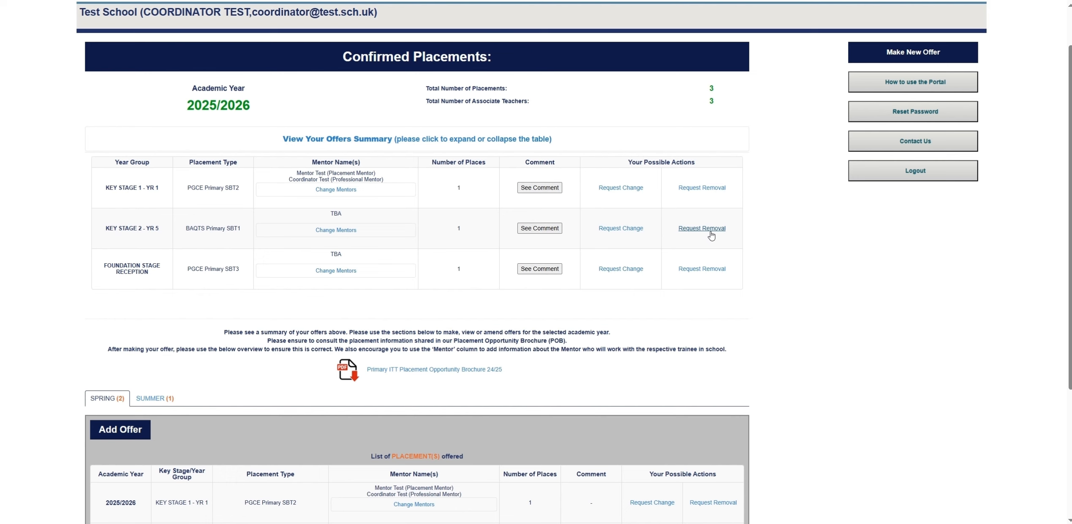
left_click(710, 233)
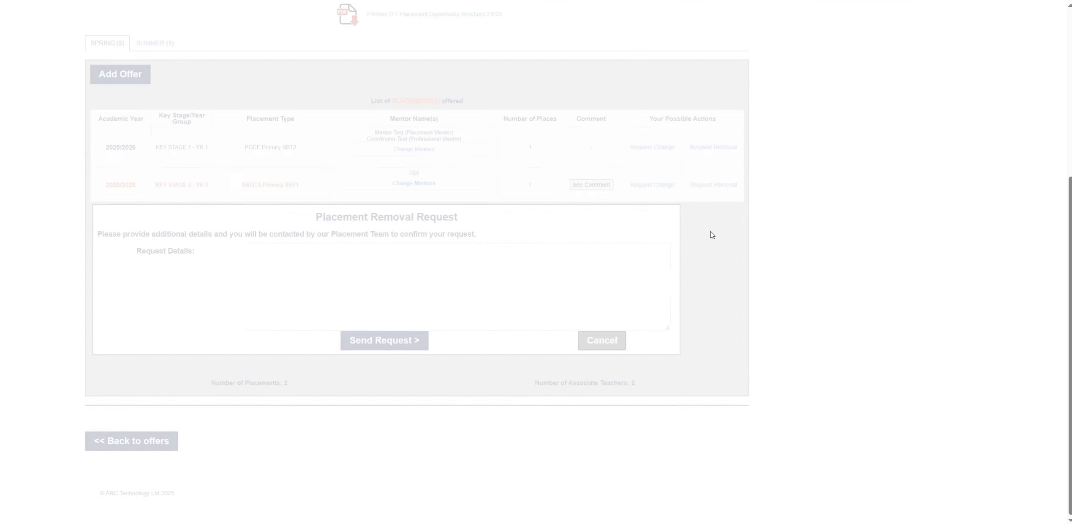
left_click(370, 269)
type("message")
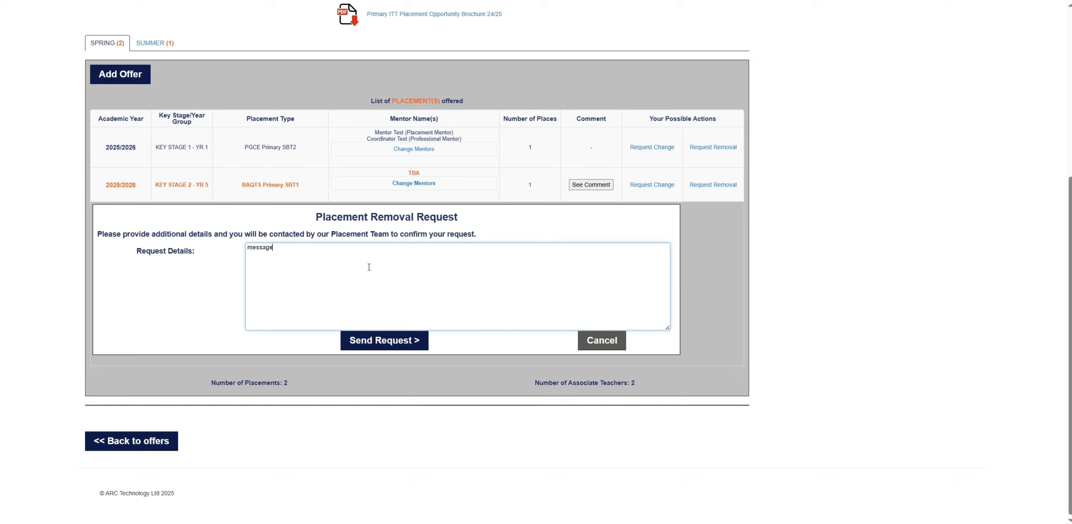
left_click(388, 343)
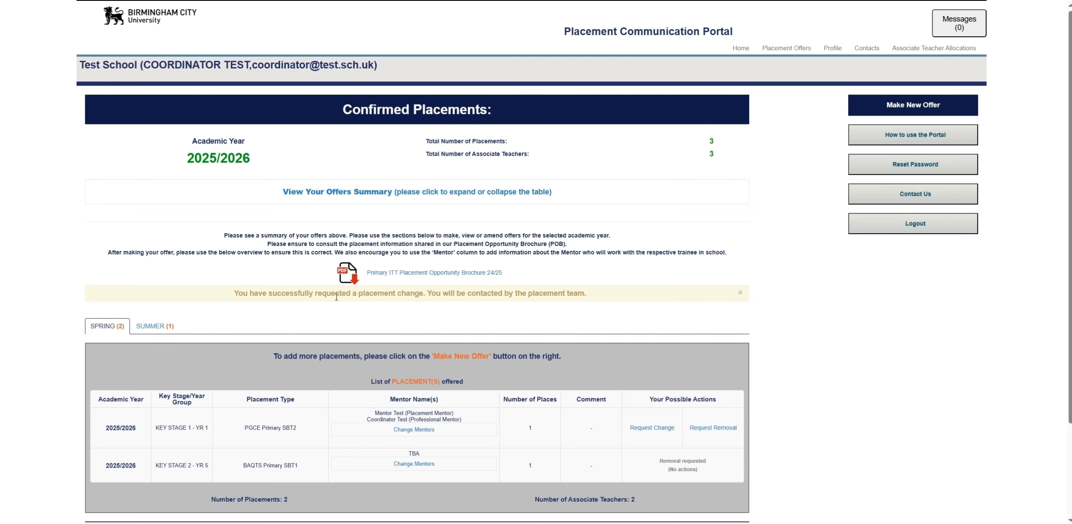
scroll(402, 312, "down", 3)
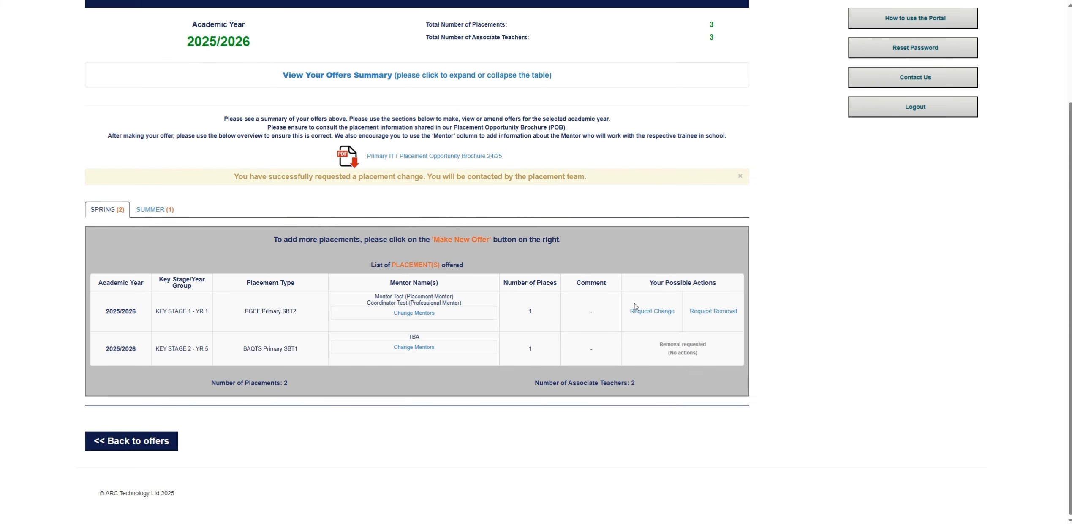
- Request a change for the Foundation Stage Reception placement with details "want to change to Nursery" and check both requests in the offers summary
scroll(634, 307, "up", 3)
left_click(471, 181)
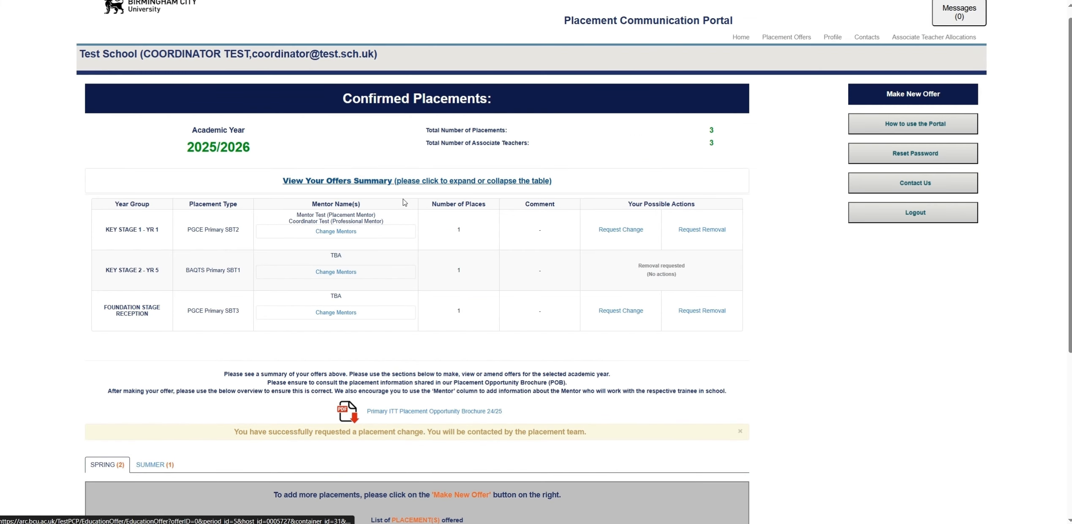
left_click(620, 311)
left_click(360, 264)
type("want to change to Nursery")
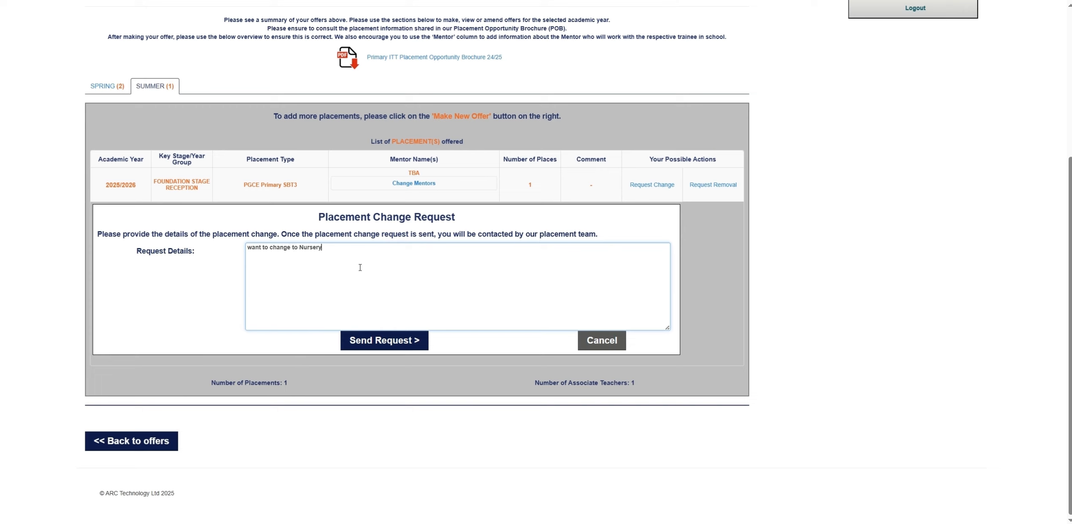
left_click(389, 346)
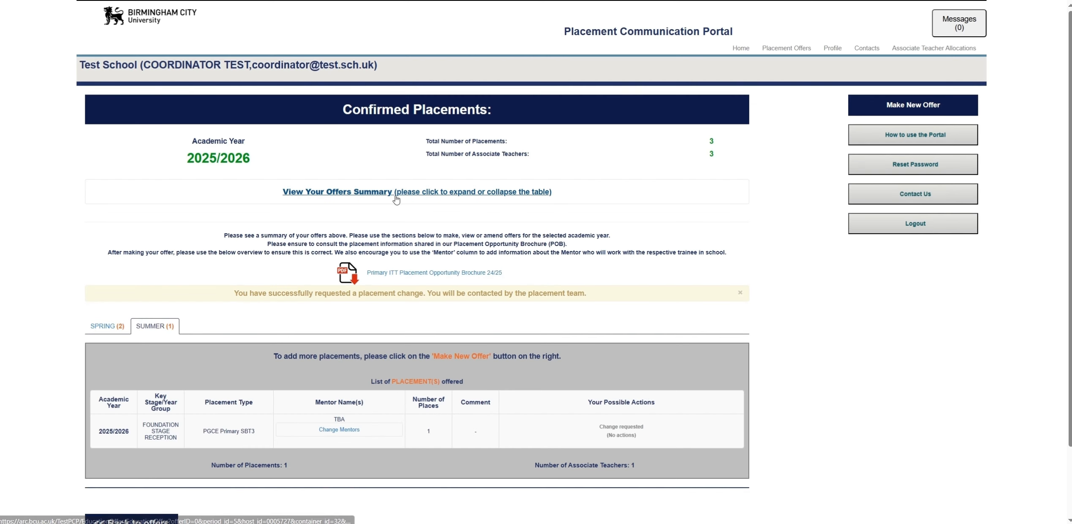
left_click(407, 198)
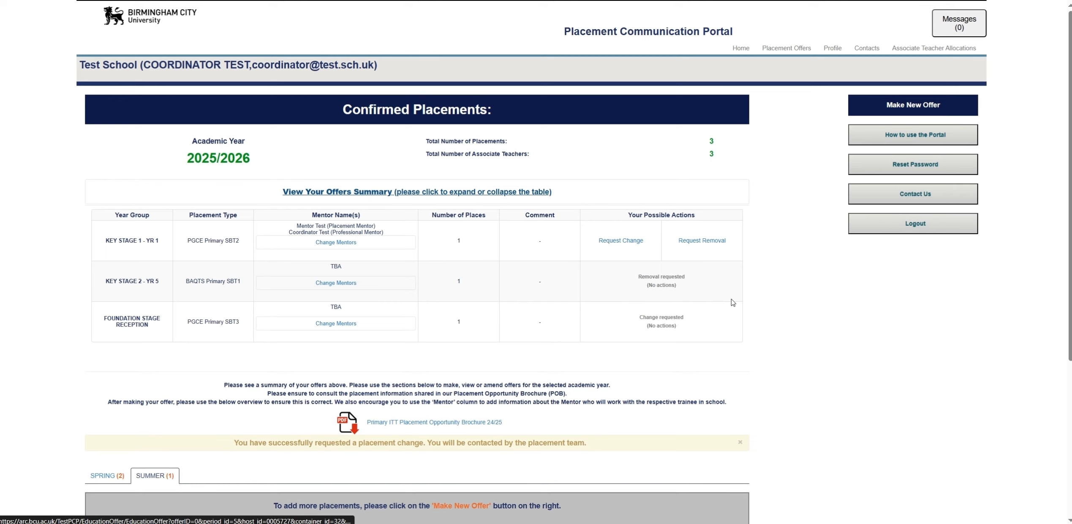
left_click_drag(637, 275, 689, 288)
left_click_drag(639, 317, 697, 334)
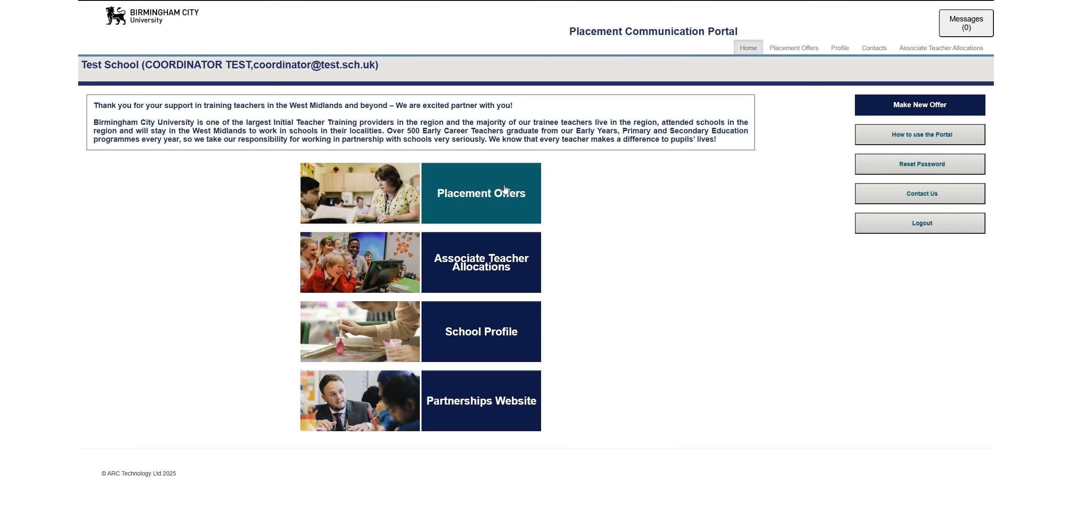
- Open the placement offers, start making a new offer, and check the provisional and confirmed placement totals
left_click(475, 198)
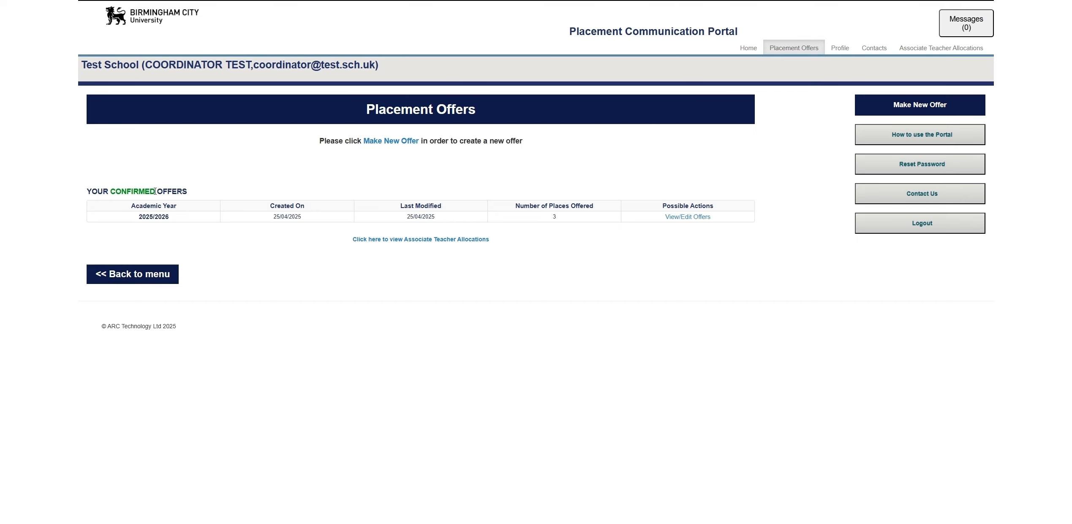
left_click(395, 142)
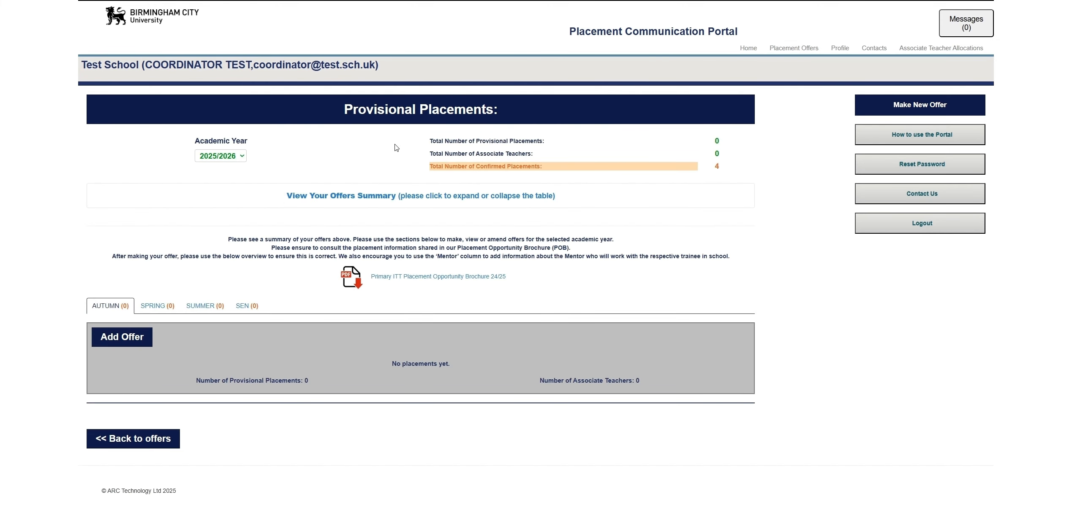
left_click_drag(476, 141, 545, 142)
left_click(560, 151)
left_click_drag(476, 166, 546, 167)
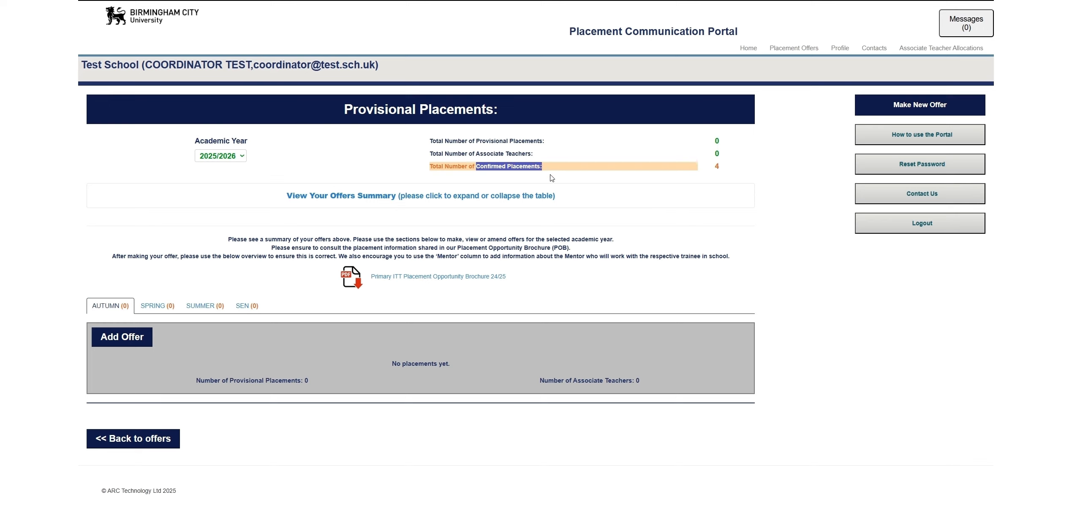
left_click(552, 178)
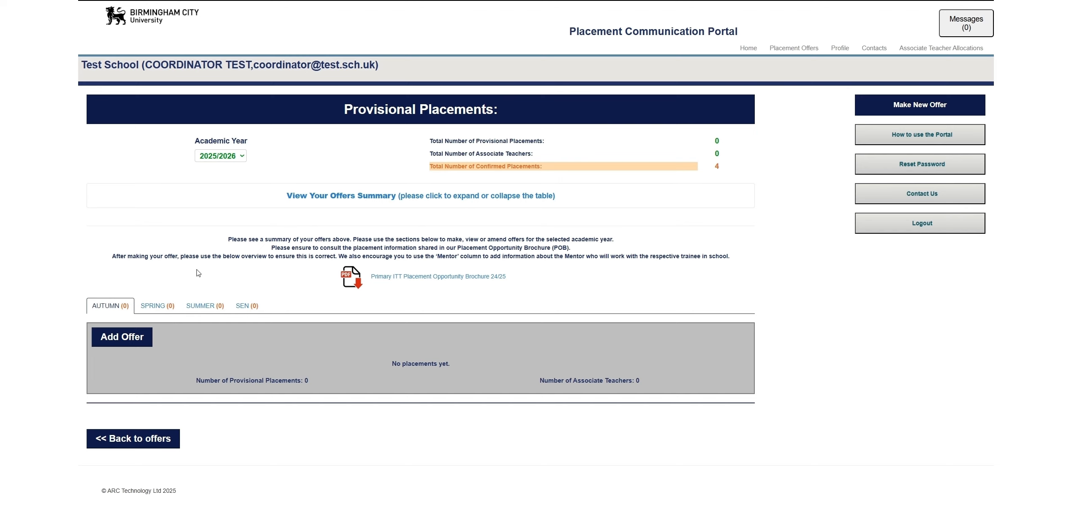
- Add an autumn offer for Key Stage 1 - Yr 1 with placement type BAQTS Primary SBT2, saving it with another blank offer form open
left_click(129, 338)
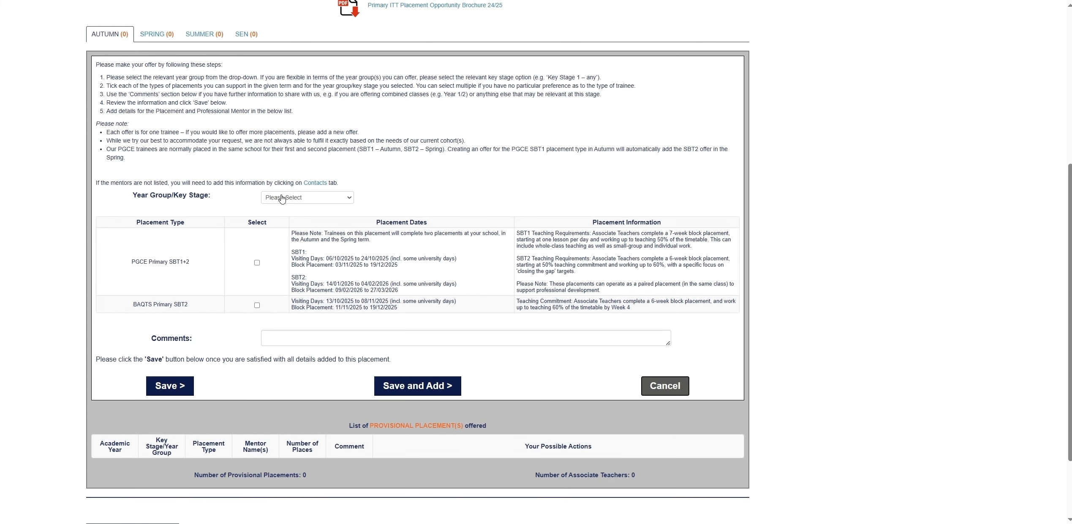
left_click(282, 198)
left_click(319, 263)
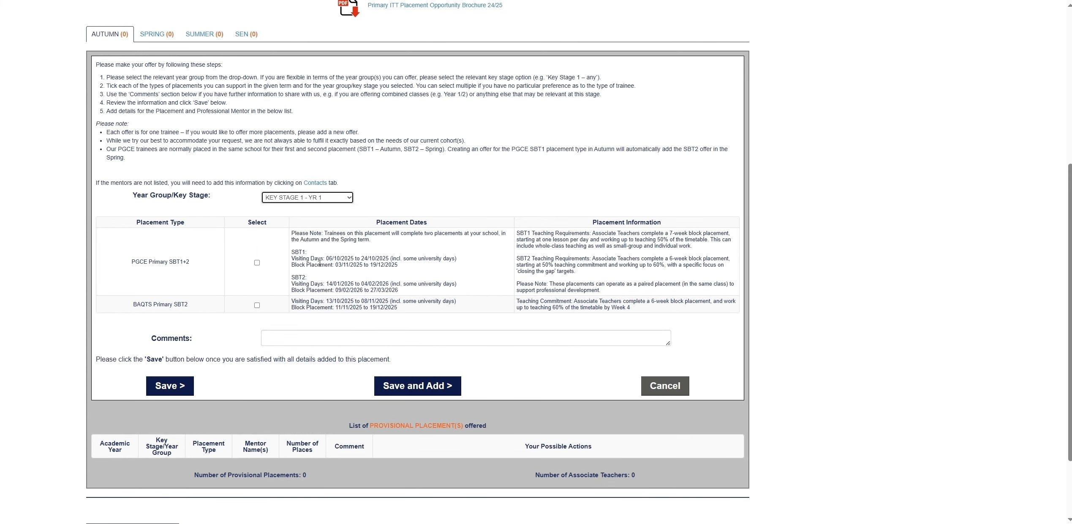
left_click(257, 306)
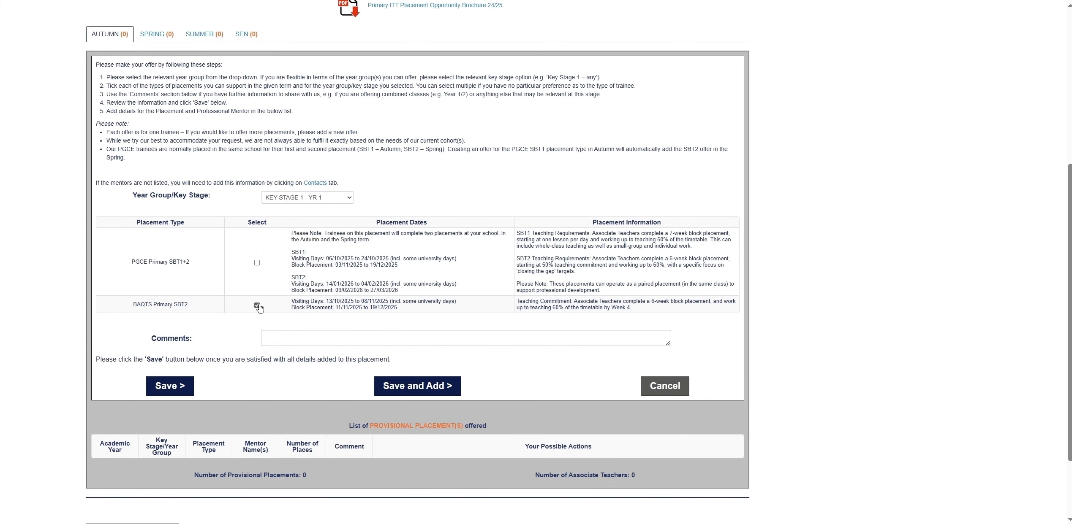
left_click(379, 386)
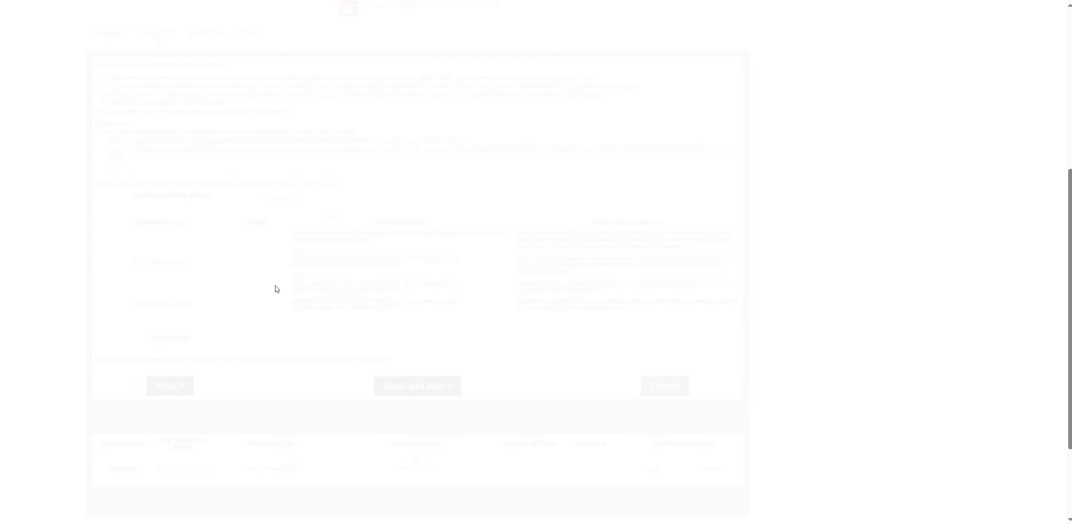
- Return to the placement offers overview and compare the provisional and confirmed offers listed for 2025/2026
scroll(275, 290, "up", 3)
scroll(522, 132, "up", 2)
scroll(522, 132, "up", 2)
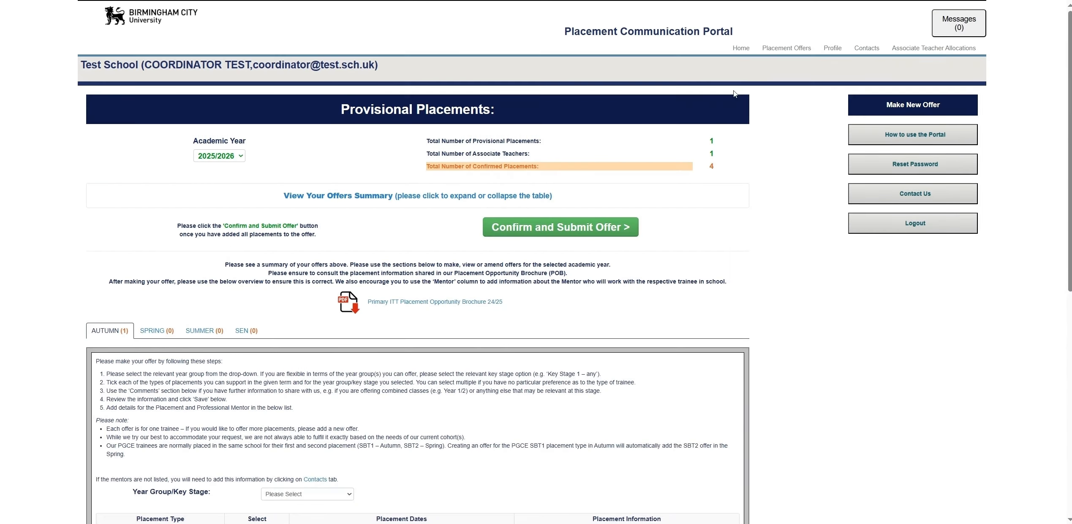
left_click(775, 49)
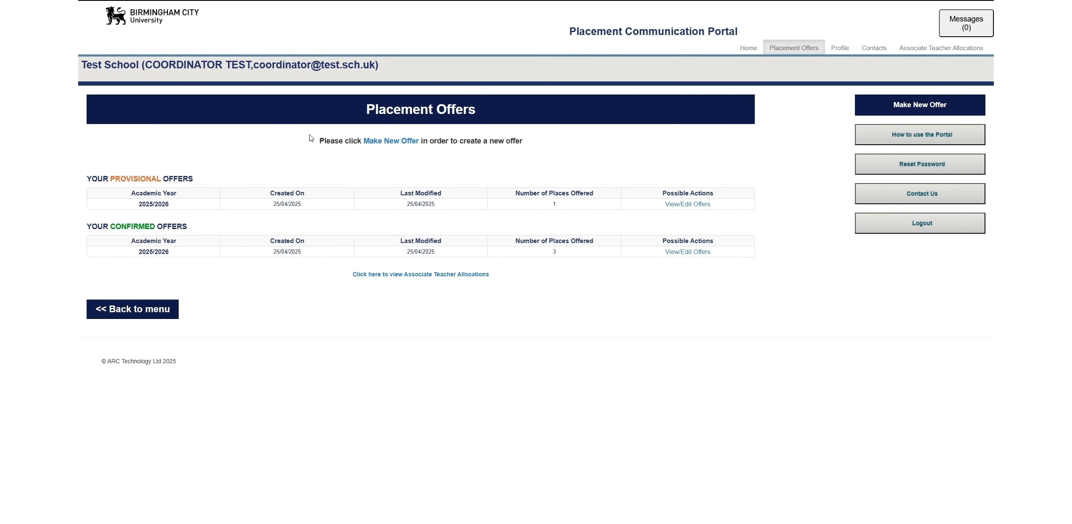
left_click_drag(112, 178, 172, 178)
left_click(207, 182)
left_click_drag(111, 227, 164, 227)
left_click(228, 232)
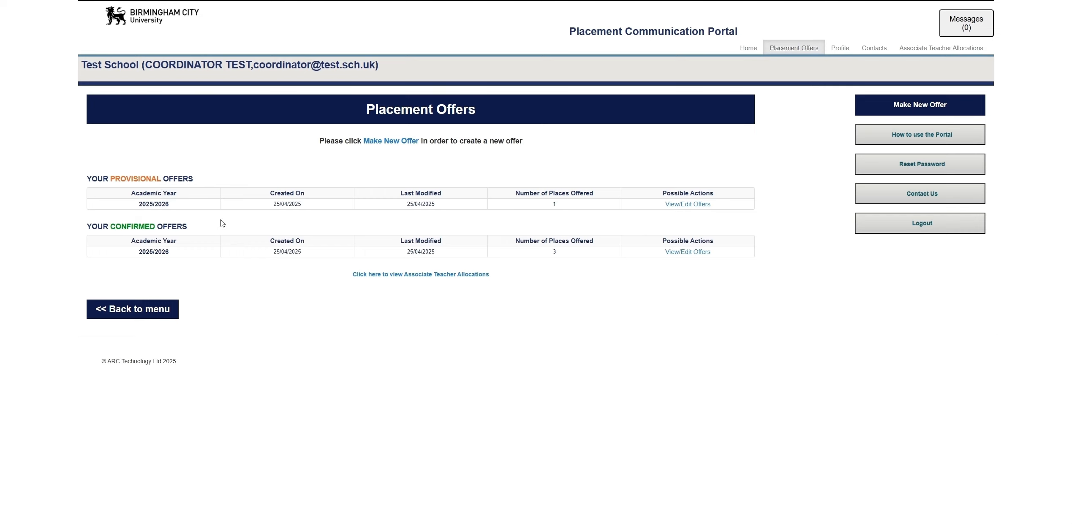